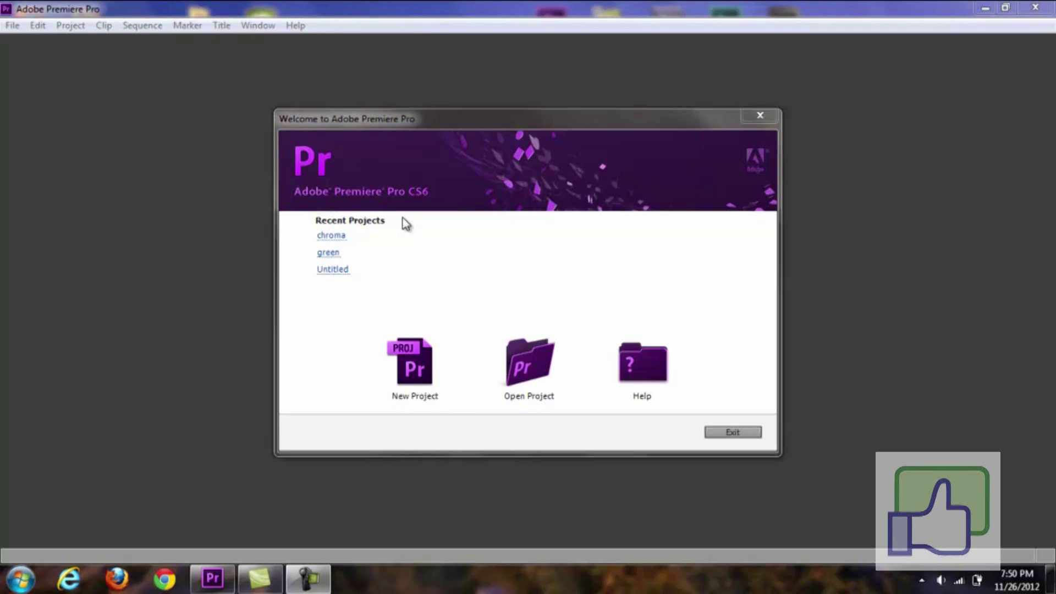
Create a new Premiere Pro project named 'chroma key'.
{"action": "left_click", "coordinate": [415, 387]}
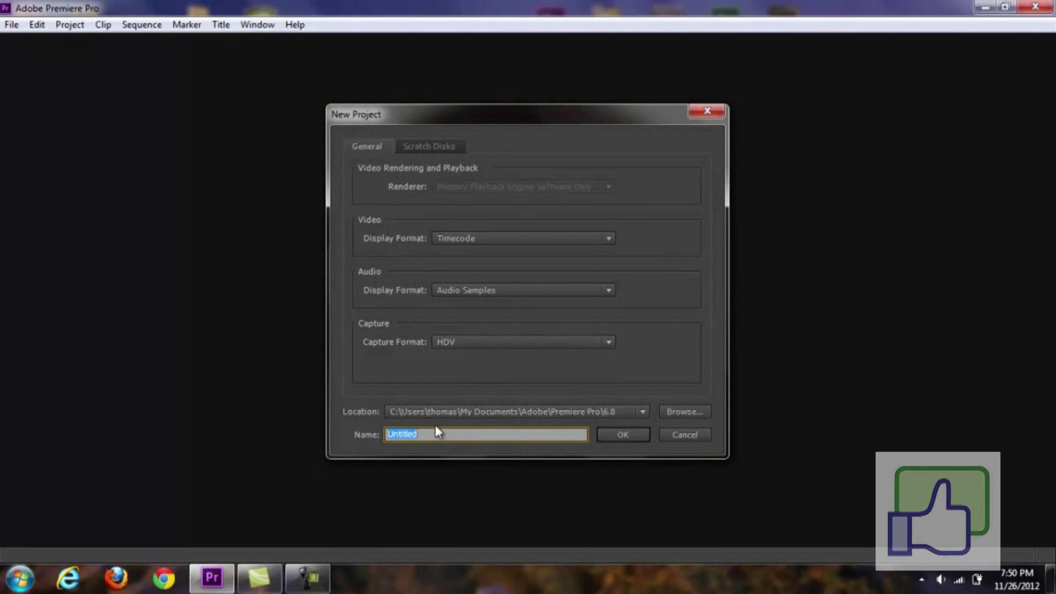
{"action": "type", "text": "chroma key"}
{"action": "left_click", "coordinate": [636, 435]}
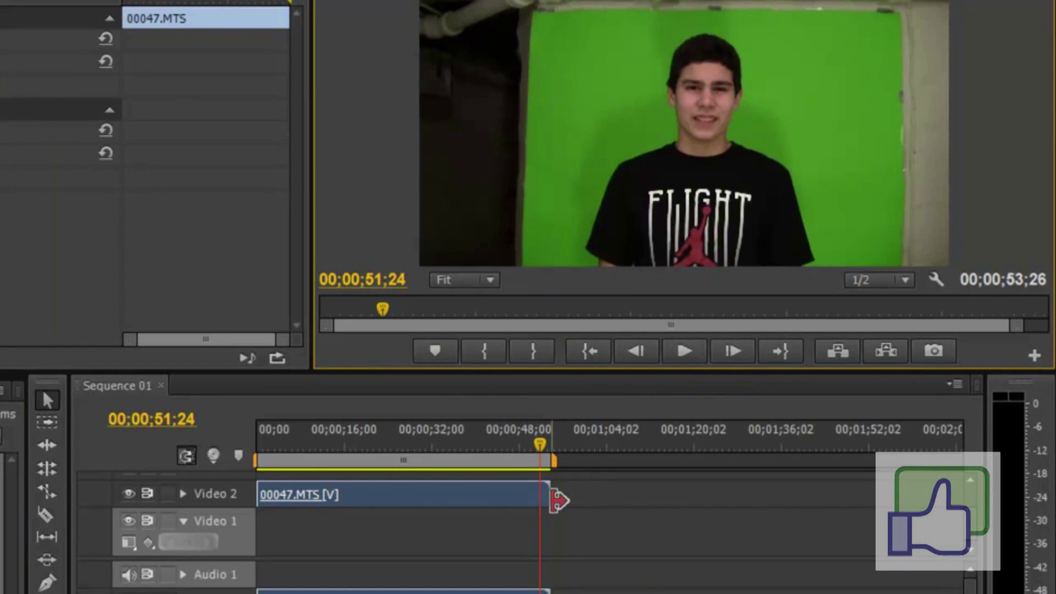
Trim the end of 00047.MTS on Video 2 shorter, then return the playhead to the start.
{"action": "left_click_drag", "start_coordinate": [555, 500], "coordinate": [521, 502]}
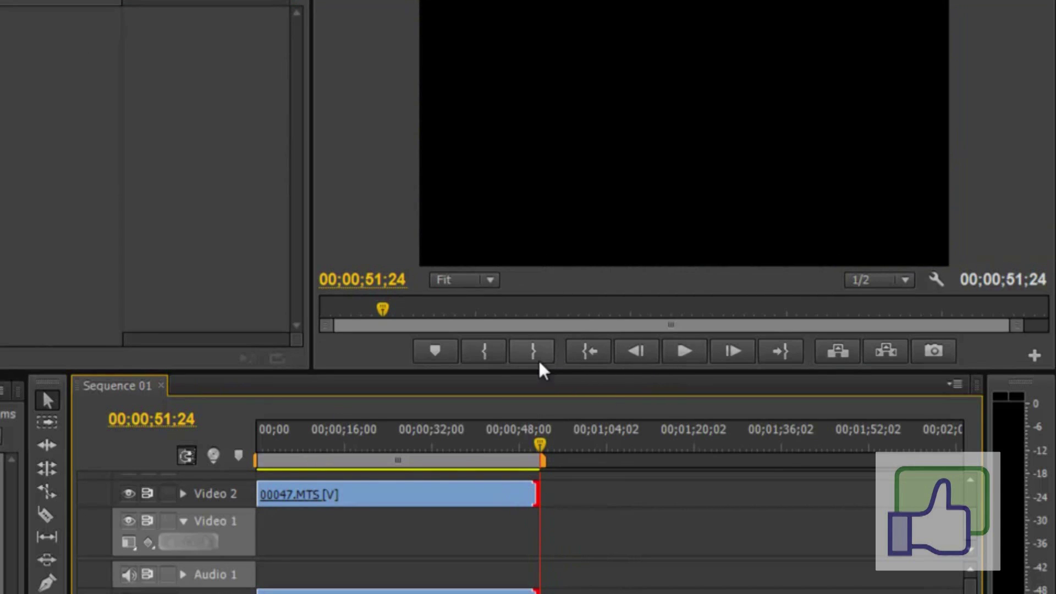
{"action": "left_click", "coordinate": [284, 443]}
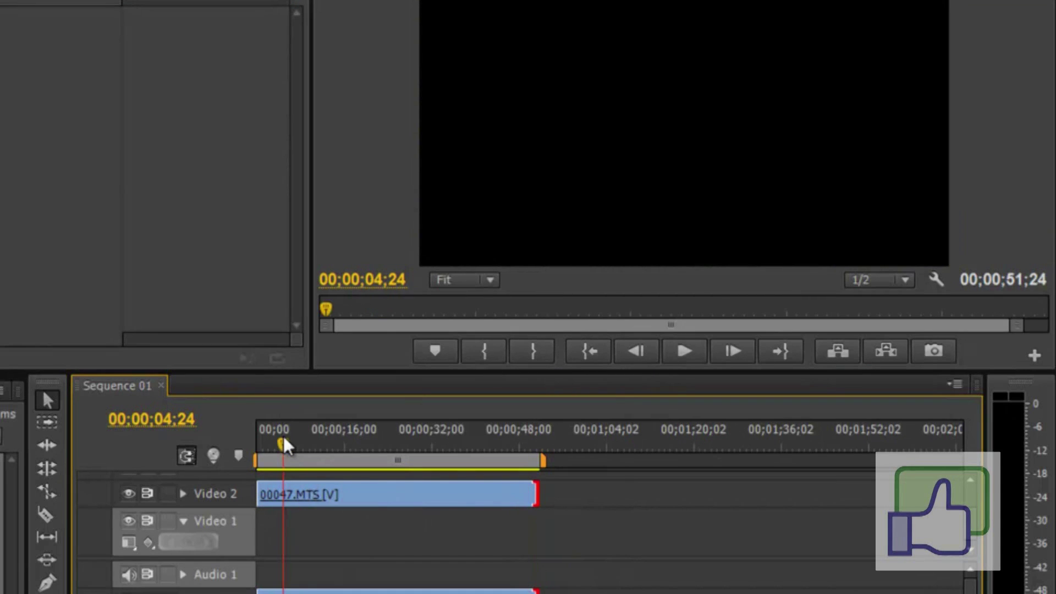
{"action": "left_click", "coordinate": [370, 428]}
{"action": "left_click", "coordinate": [253, 443]}
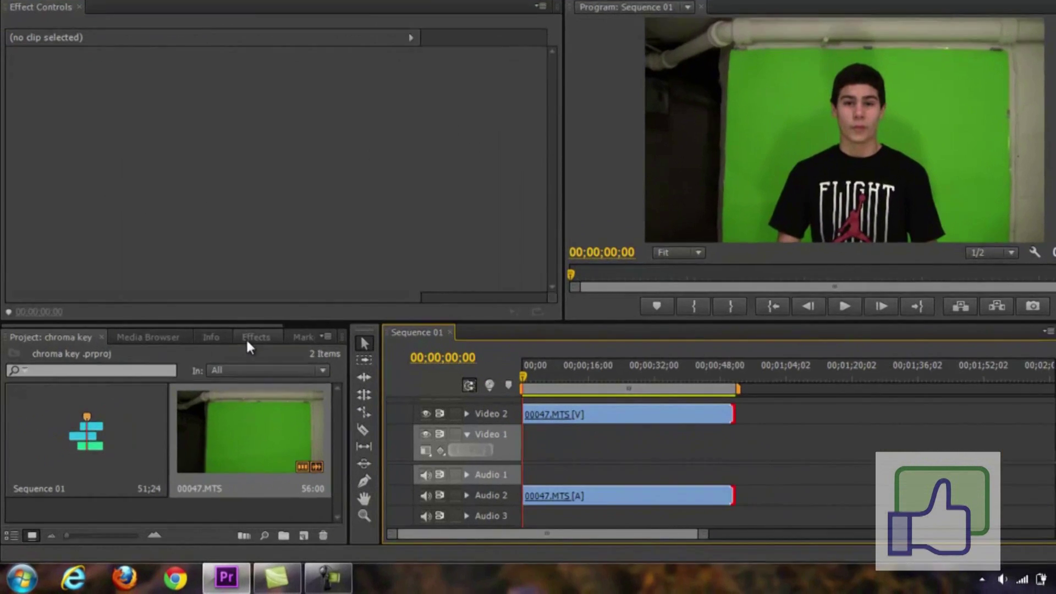
Search the effects for 'gar' and apply Four-Point Garbage Matte to the Video 2 clip.
{"action": "left_click", "coordinate": [236, 353]}
{"action": "left_click", "coordinate": [210, 225]}
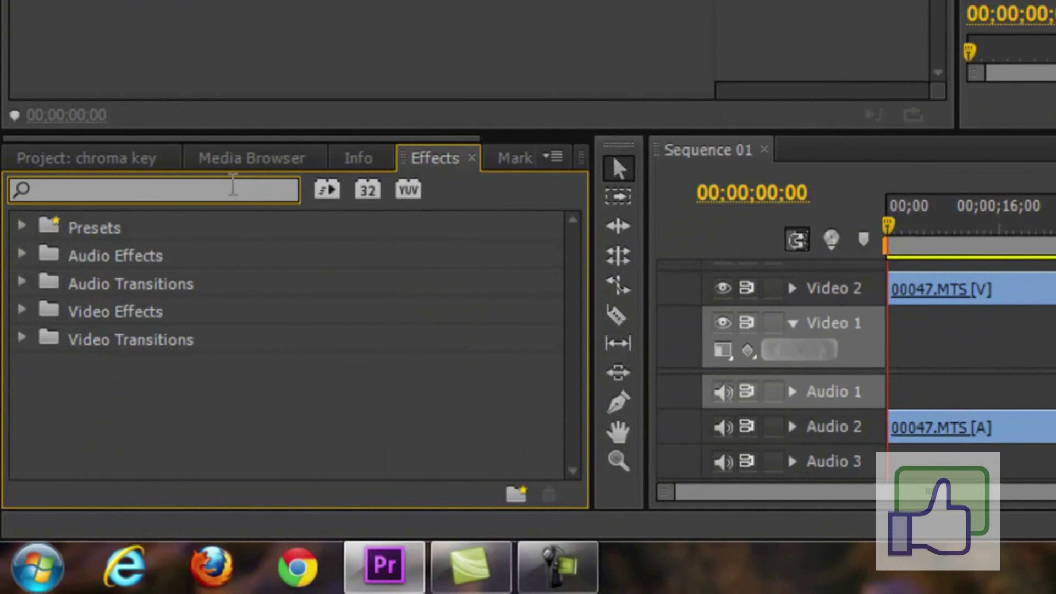
{"action": "type", "text": "gar"}
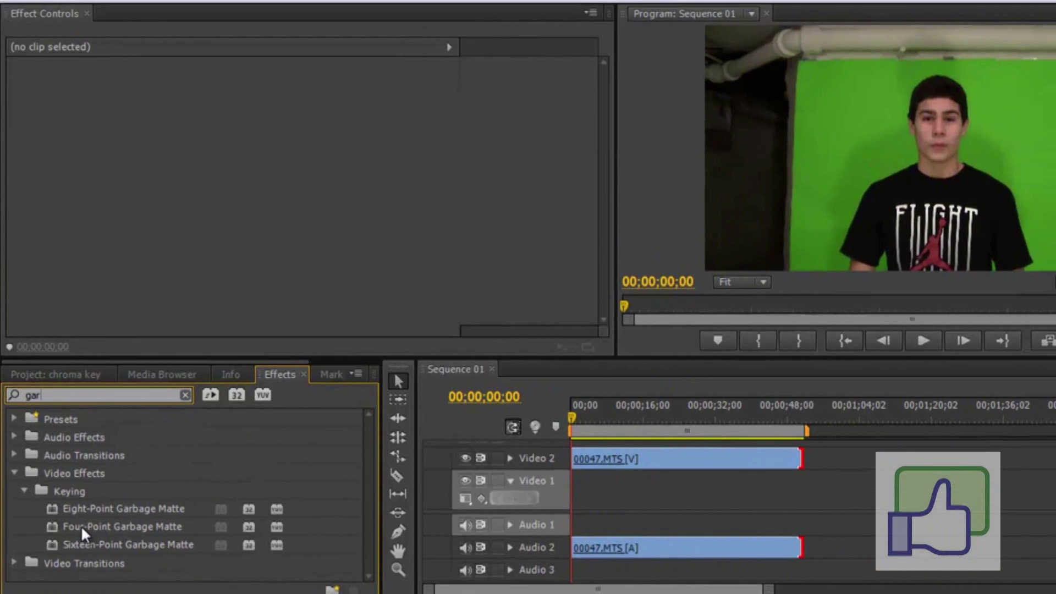
{"action": "left_click", "coordinate": [86, 511]}
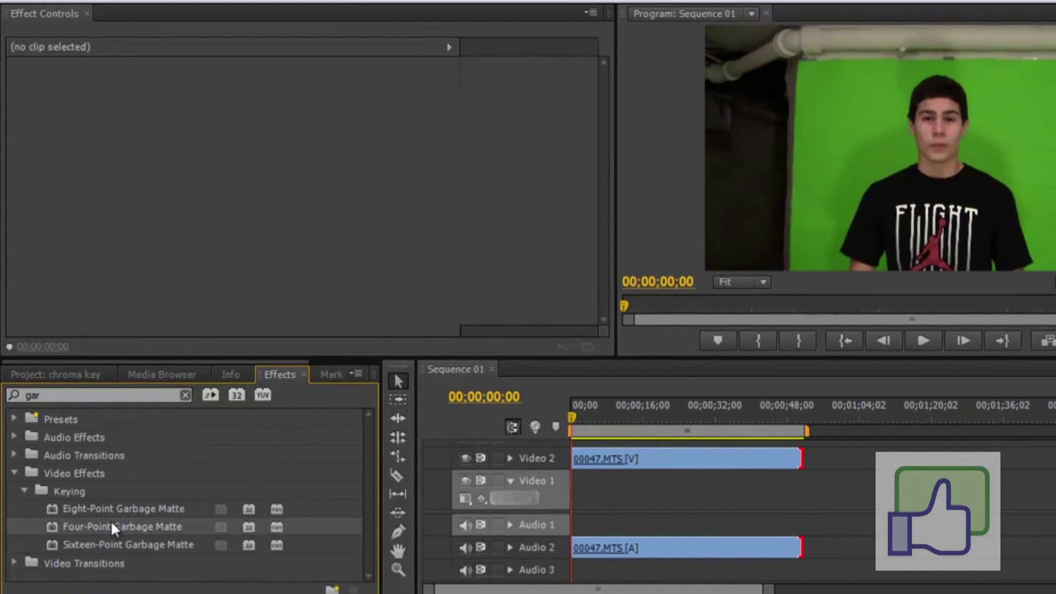
{"action": "left_click_drag", "start_coordinate": [108, 522], "coordinate": [605, 471]}
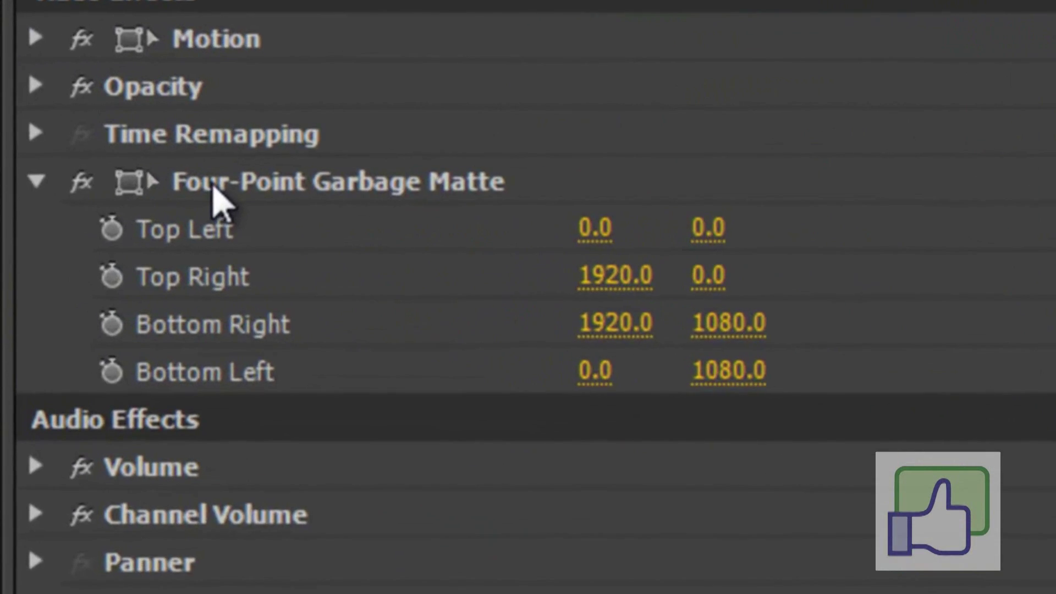
Drag the garbage matte's four corners inward onto the green backdrop's edges, straightening the top edge.
{"action": "left_click", "coordinate": [84, 141]}
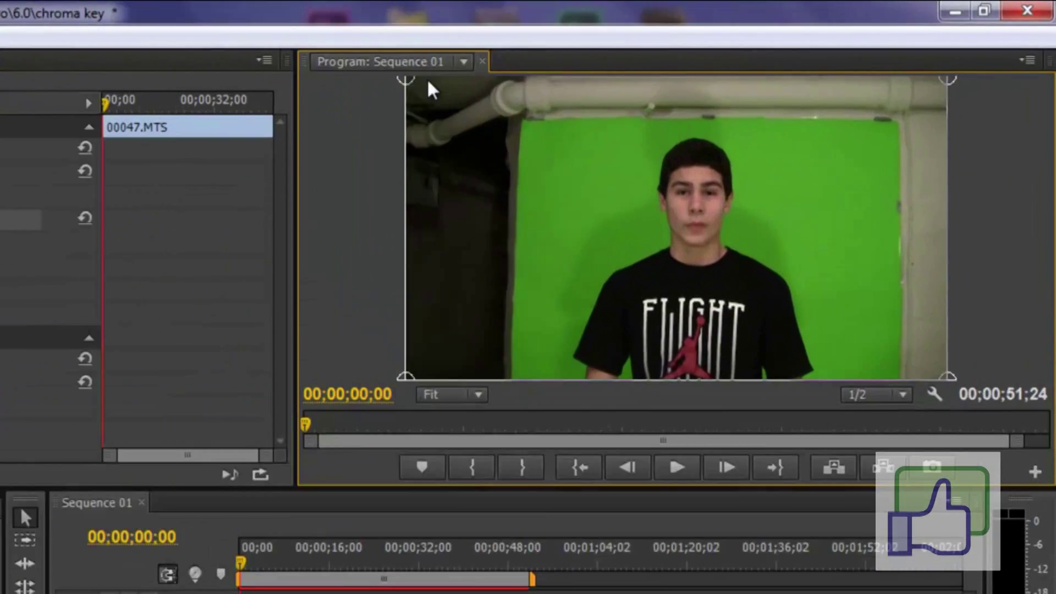
{"action": "left_click_drag", "start_coordinate": [608, 55], "coordinate": [674, 62]}
{"action": "left_click_drag", "start_coordinate": [382, 116], "coordinate": [397, 151]}
{"action": "left_click_drag", "start_coordinate": [922, 98], "coordinate": [853, 161]}
{"action": "left_click_drag", "start_coordinate": [919, 463], "coordinate": [852, 491]}
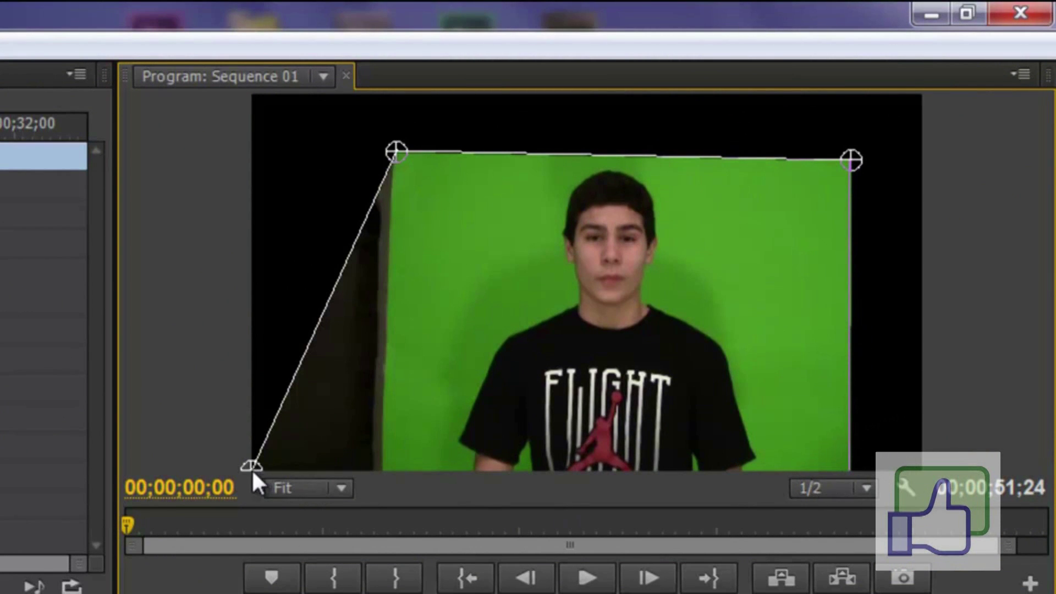
{"action": "left_click_drag", "start_coordinate": [252, 468], "coordinate": [390, 498]}
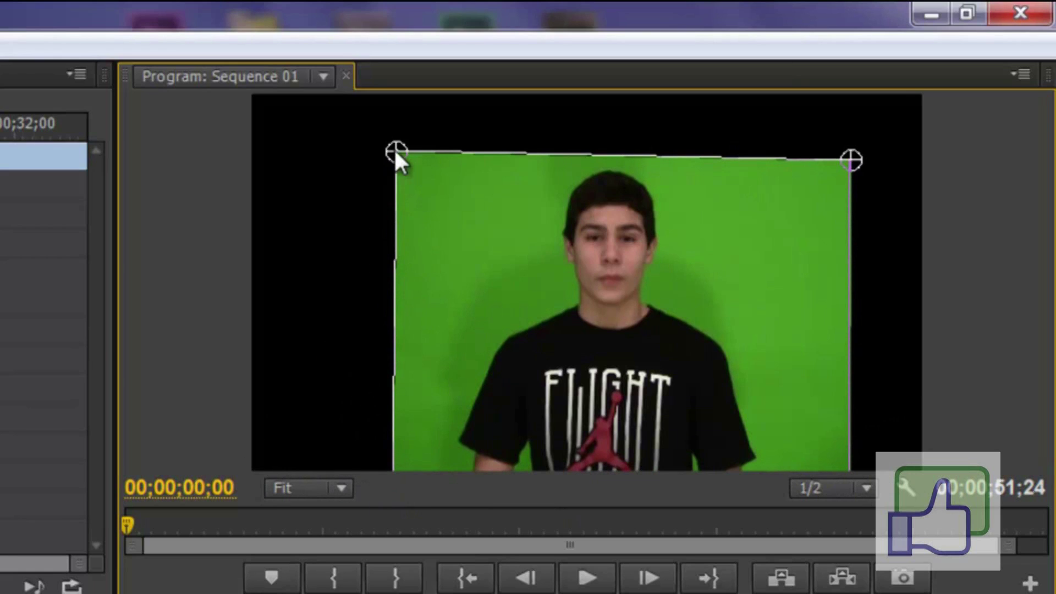
{"action": "left_click_drag", "start_coordinate": [397, 153], "coordinate": [398, 159]}
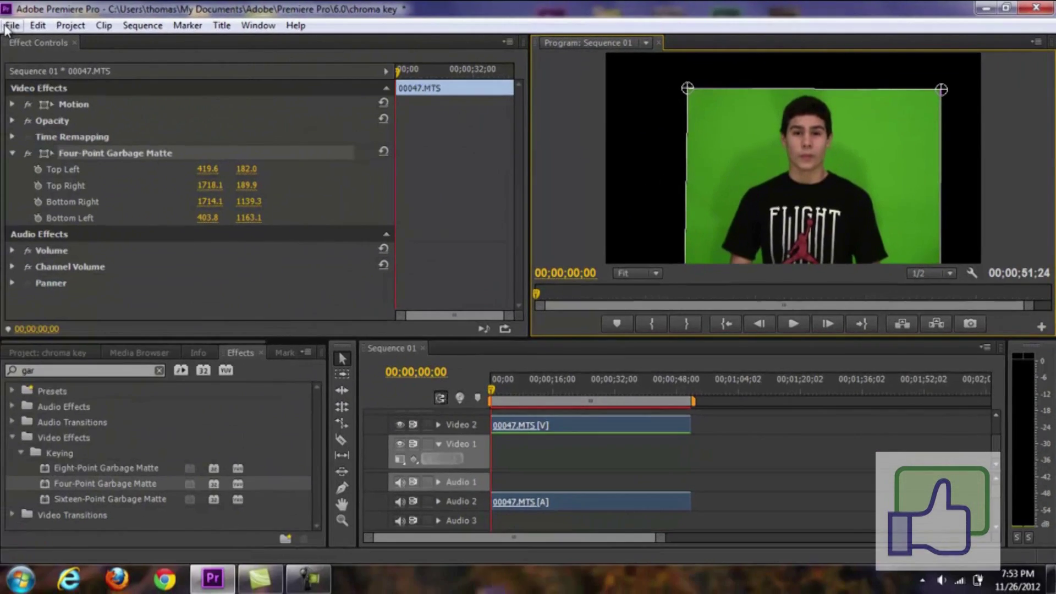
Import the hotel image from the Desktop's green screen folder.
{"action": "left_click", "coordinate": [22, 23]}
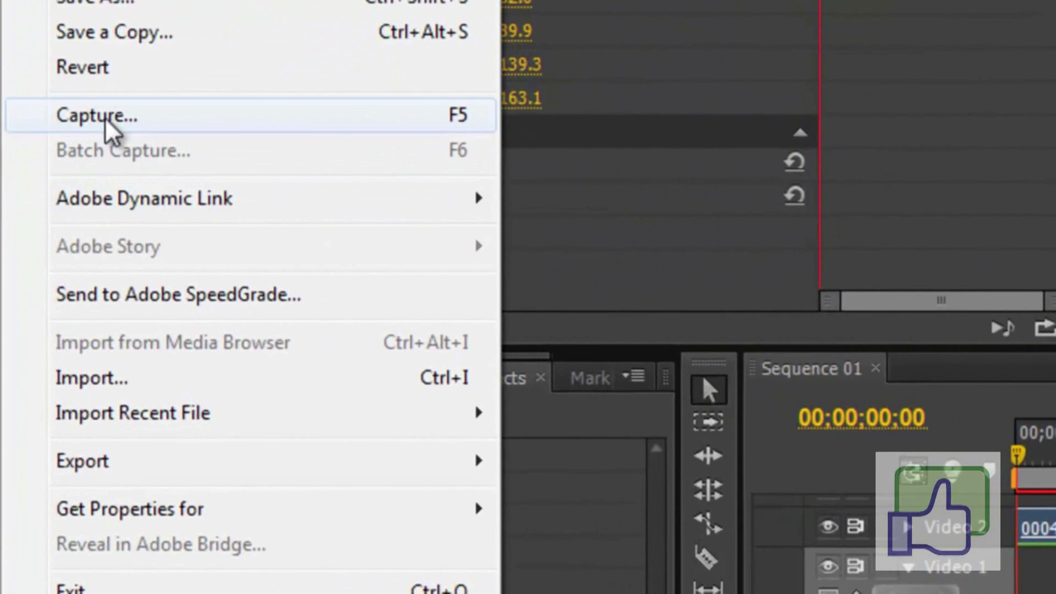
{"action": "left_click", "coordinate": [113, 400]}
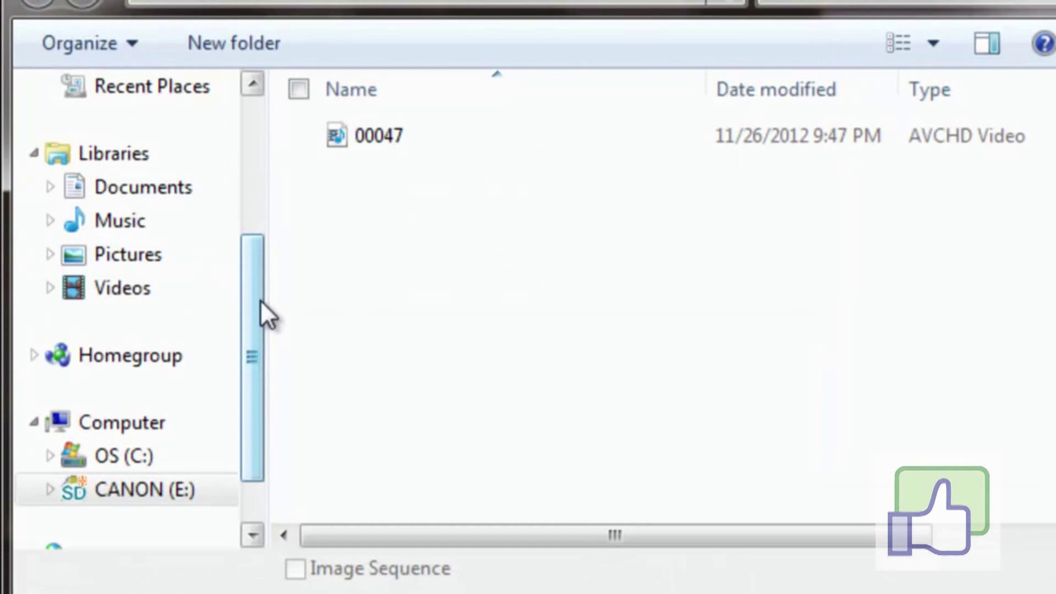
{"action": "left_click_drag", "start_coordinate": [260, 299], "coordinate": [259, 123]}
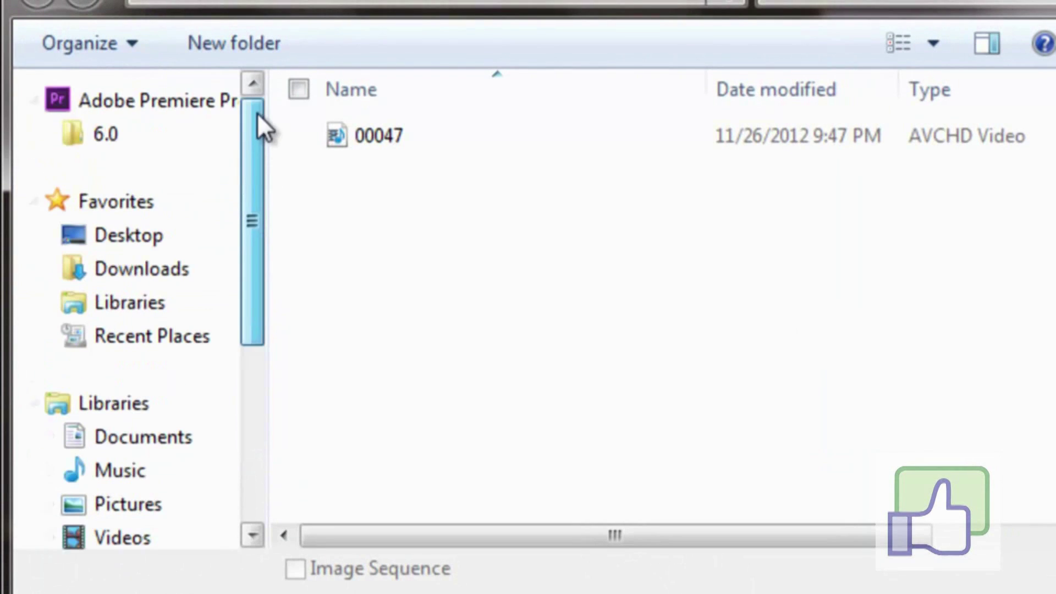
{"action": "left_click", "coordinate": [114, 244]}
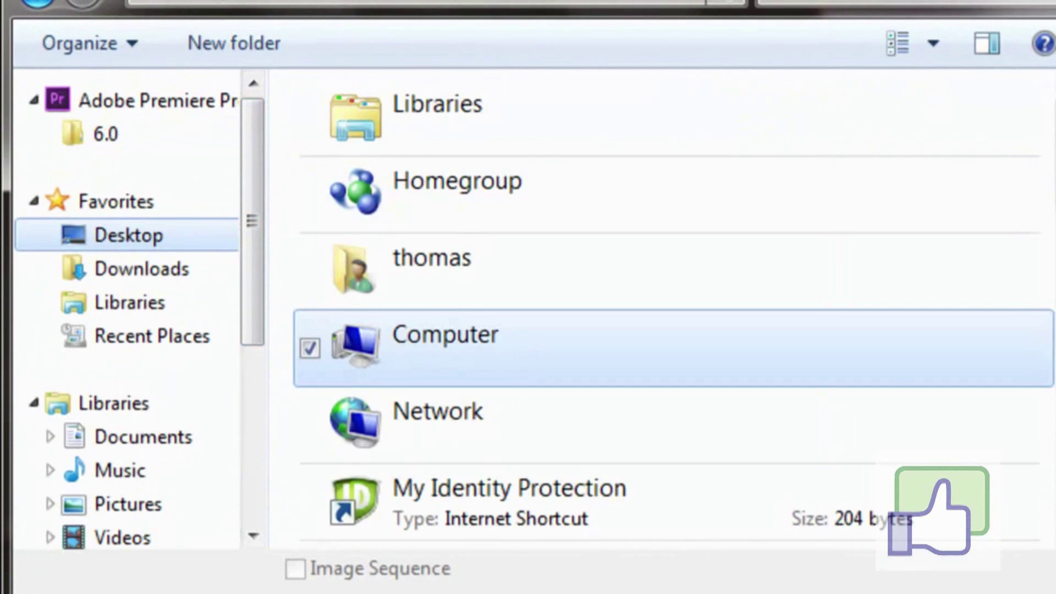
{"action": "scroll", "coordinate": [896, 347], "scroll_direction": "down", "scroll_amount": 10}
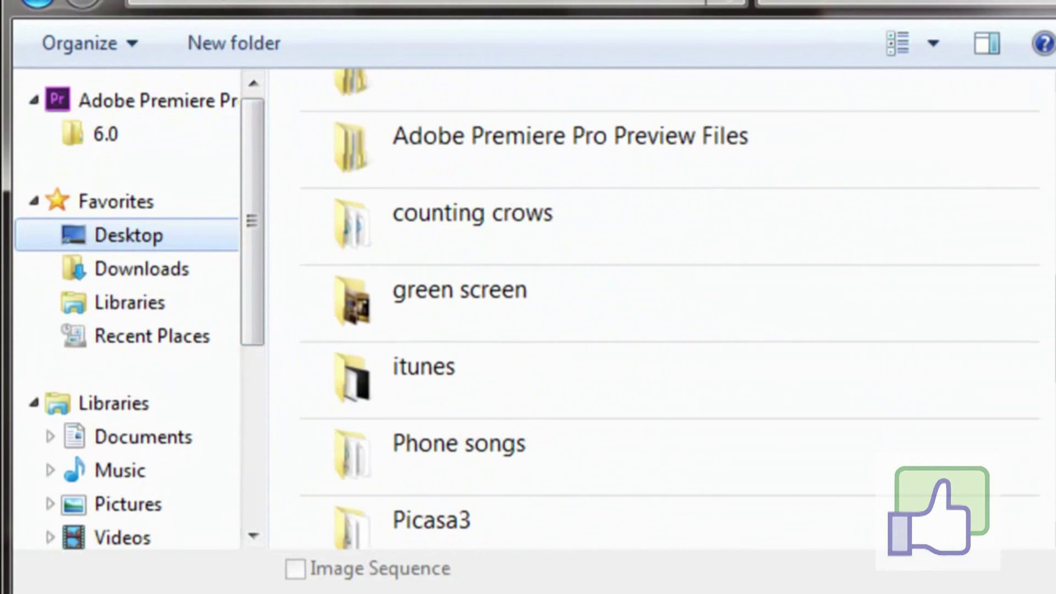
{"action": "double_click", "coordinate": [530, 338]}
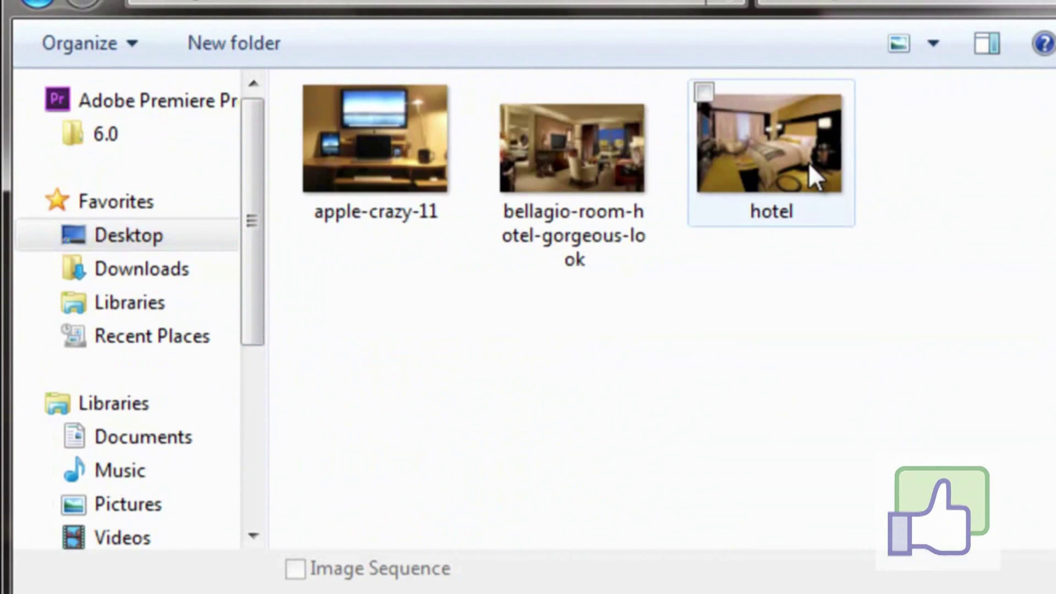
{"action": "left_click", "coordinate": [700, 102]}
{"action": "left_click", "coordinate": [522, 433]}
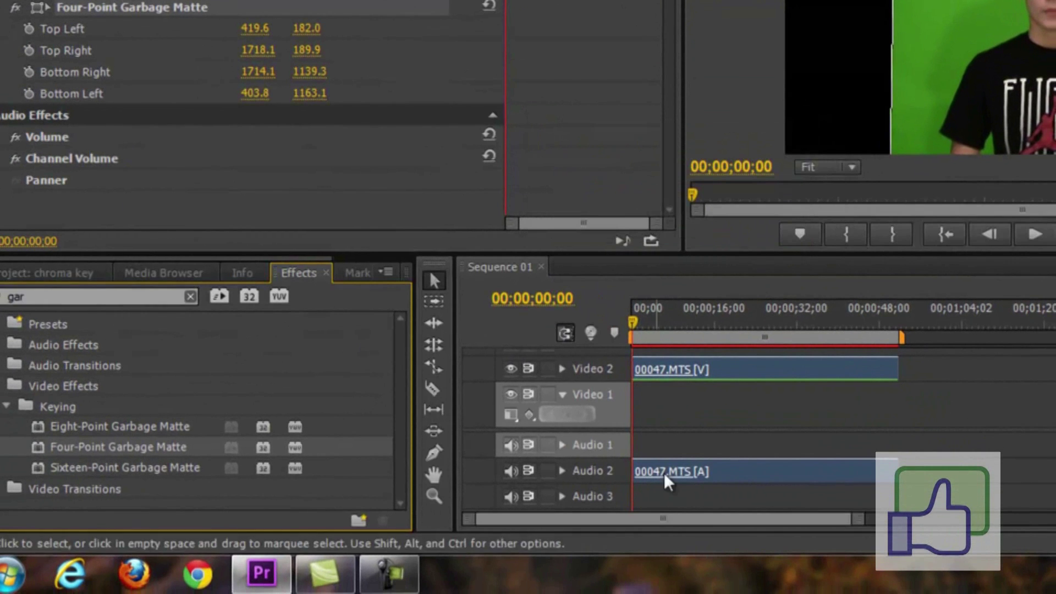
Place Hotel.jpg on Video 1 beneath the green-screen clip, spanning its length.
{"action": "left_click", "coordinate": [49, 281]}
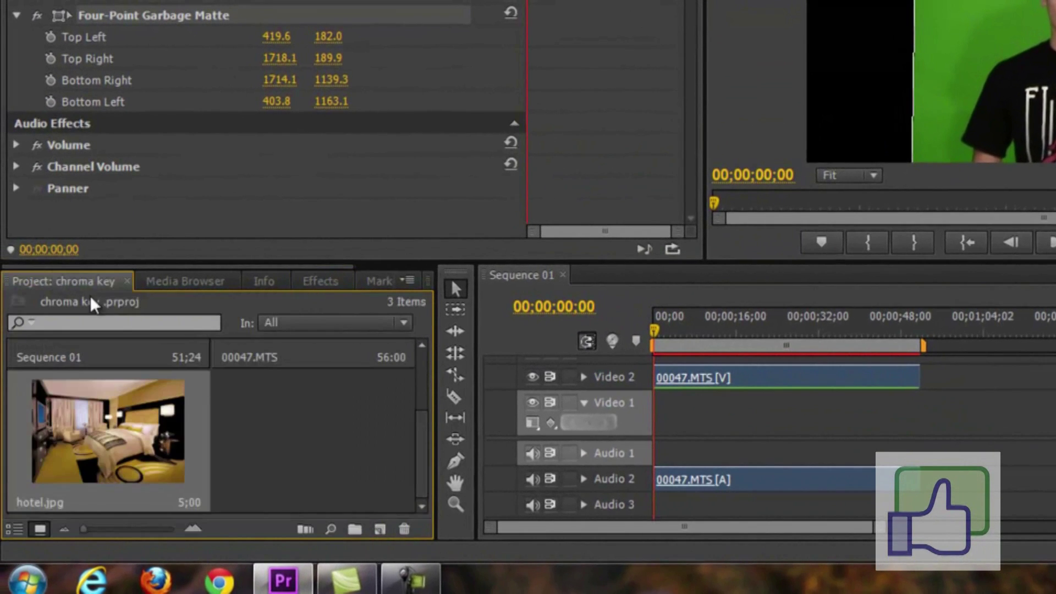
{"action": "left_click_drag", "start_coordinate": [297, 446], "coordinate": [413, 478]}
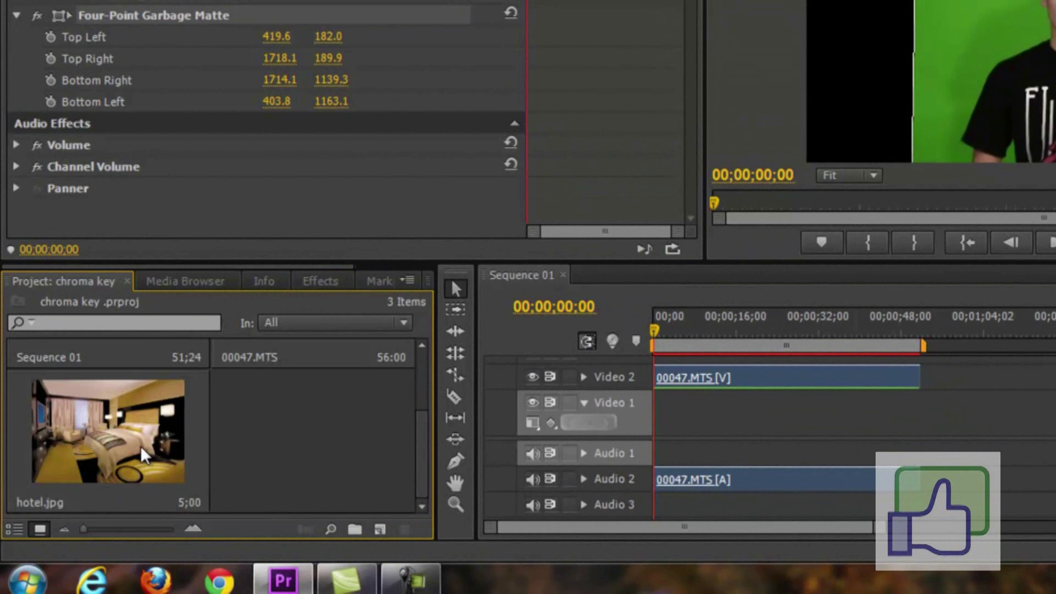
{"action": "left_click_drag", "start_coordinate": [108, 431], "coordinate": [934, 416]}
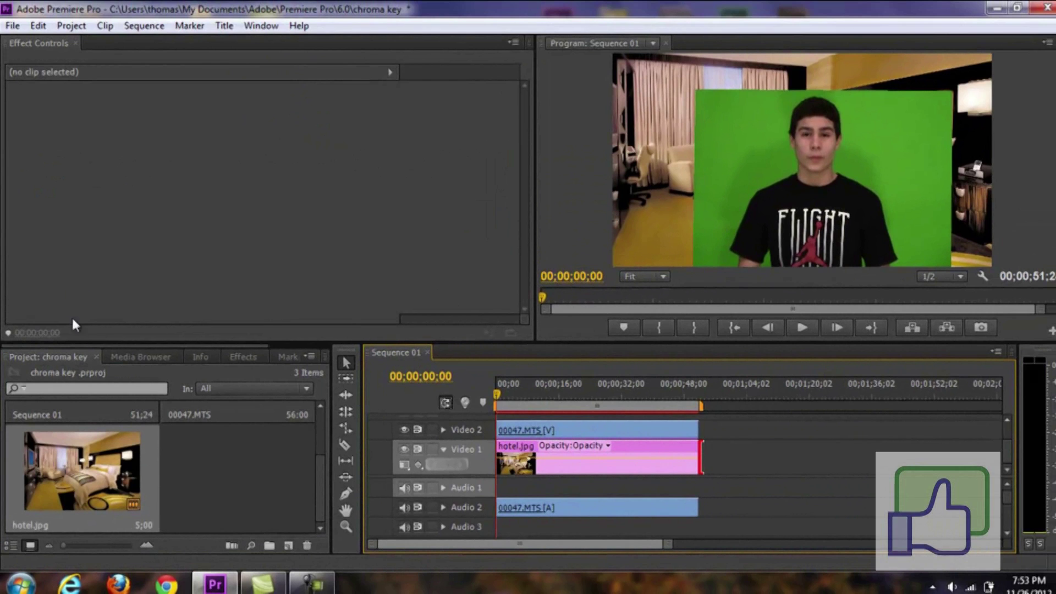
Scale the Video 2 clip to 115 and move it up-left to position 903.5, 476.7.
{"action": "left_click", "coordinate": [125, 358]}
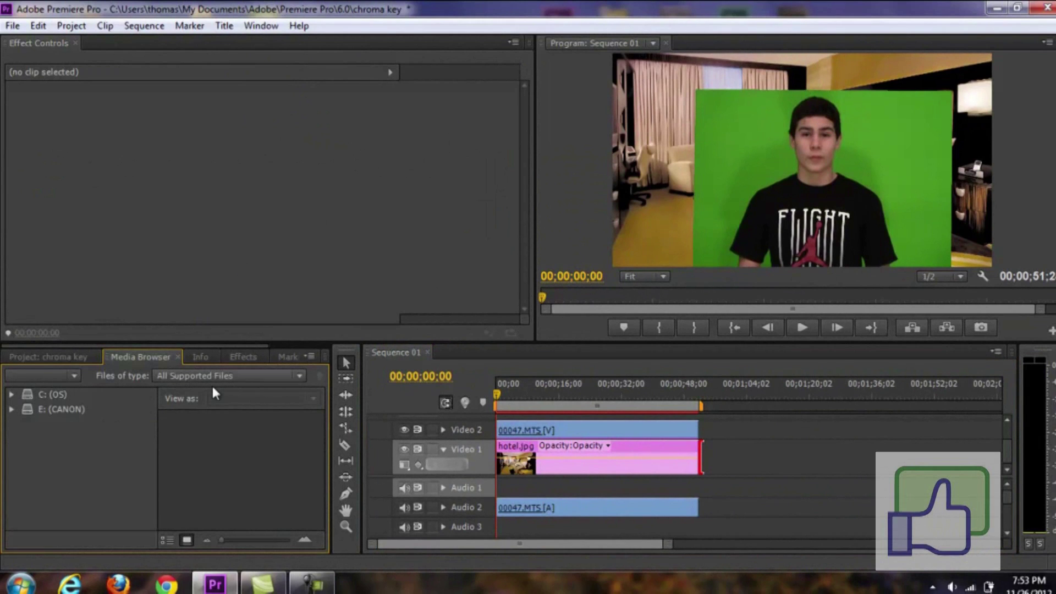
{"action": "left_click", "coordinate": [68, 355]}
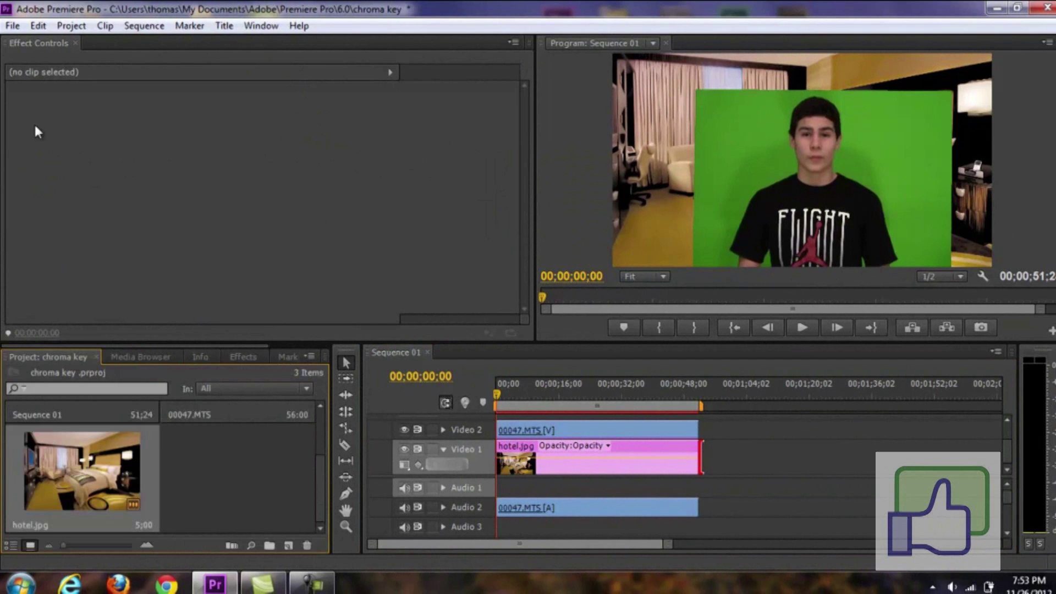
{"action": "left_click", "coordinate": [546, 430]}
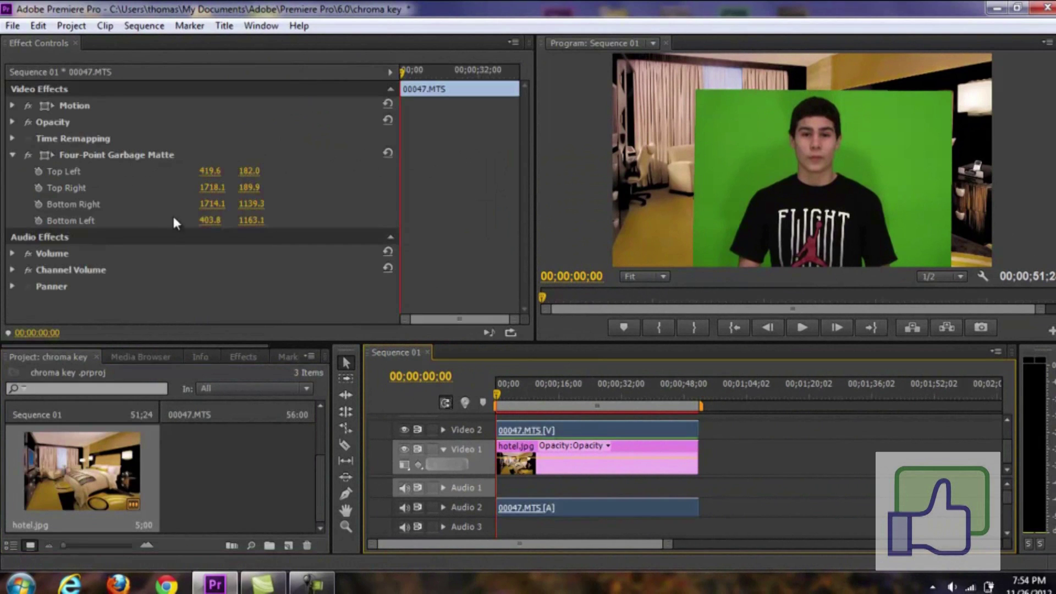
{"action": "left_click", "coordinate": [71, 108]}
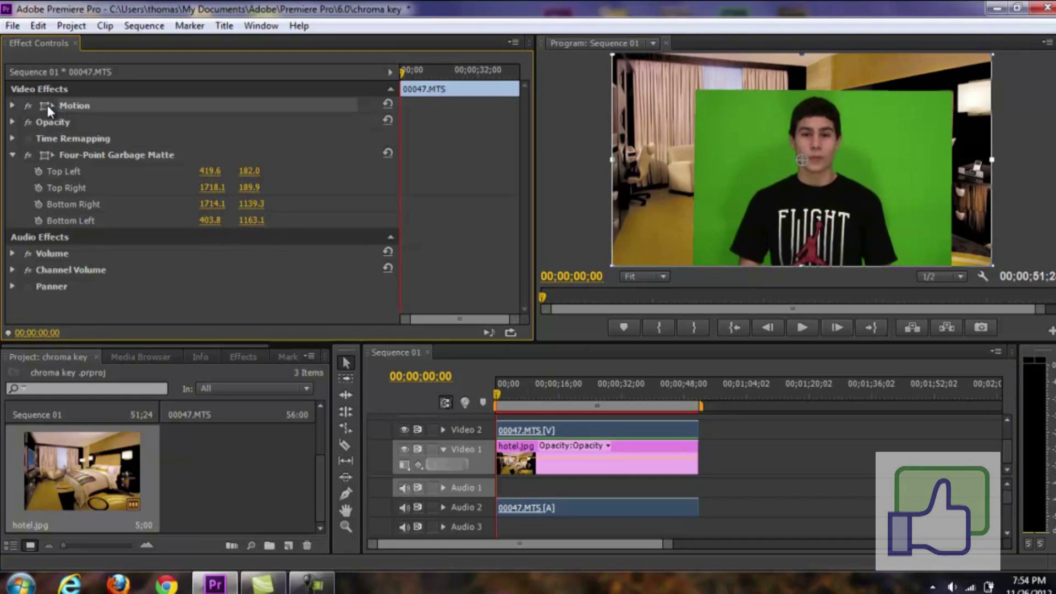
{"action": "left_click", "coordinate": [12, 105]}
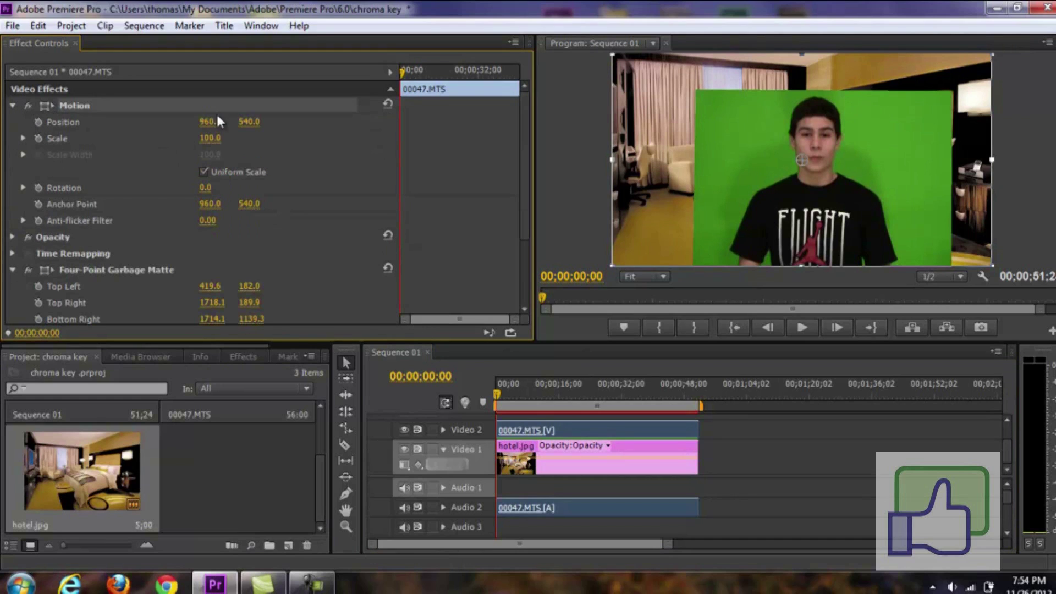
{"action": "left_click_drag", "start_coordinate": [219, 122], "coordinate": [223, 143]}
{"action": "mouse_move", "coordinate": [760, 193]}
{"action": "left_mouse_down"}
{"action": "mouse_move", "coordinate": [748, 163]}
{"action": "mouse_move", "coordinate": [750, 184]}
{"action": "left_mouse_up"}
Play the sequence briefly, stop, and step back one frame to 00;00;01;24.
{"action": "left_click", "coordinate": [802, 328]}
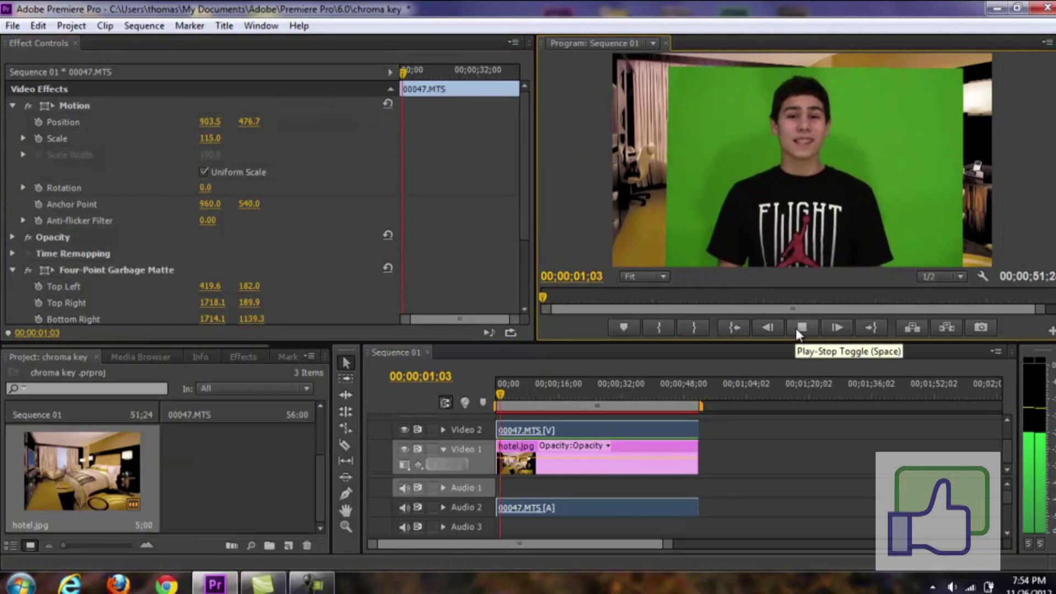
{"action": "left_click", "coordinate": [799, 328]}
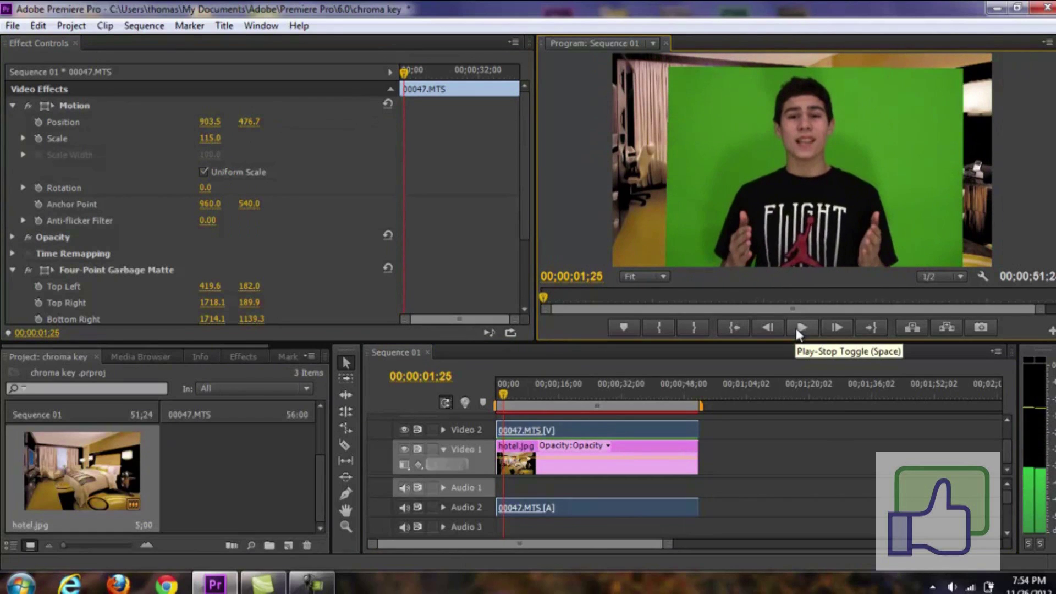
{"action": "left_click", "coordinate": [768, 328]}
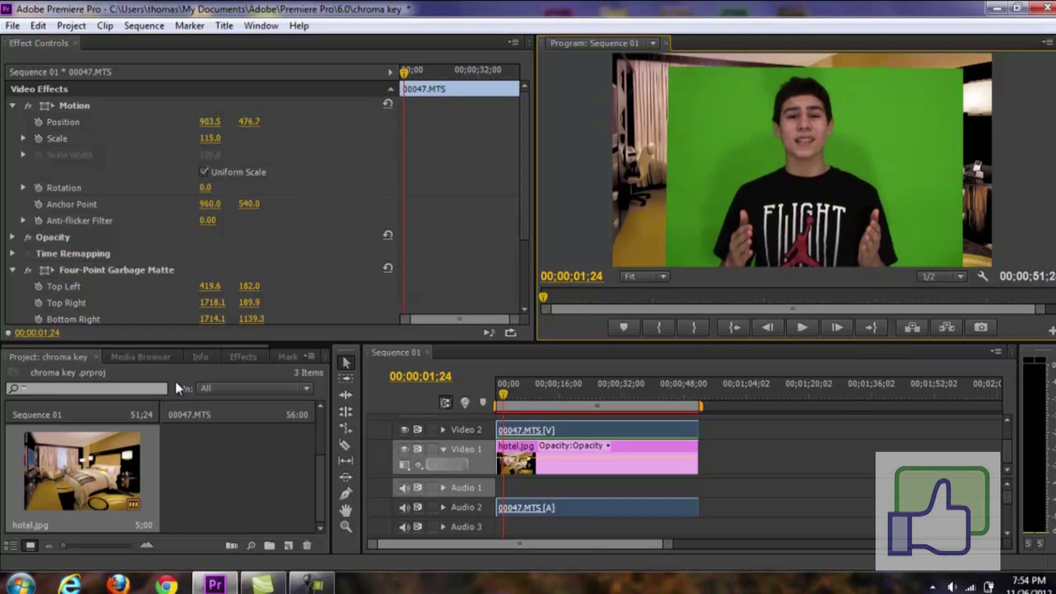
{"action": "left_click", "coordinate": [84, 390]}
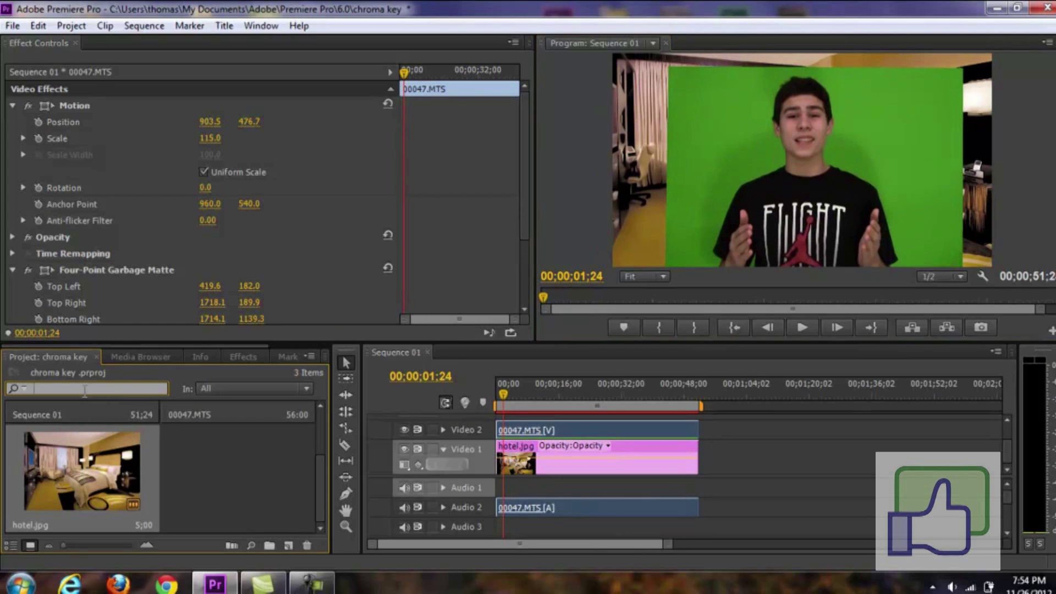
Search the effects for 'ultr' and apply Ultra Key to the Video 2 clip.
{"action": "left_click", "coordinate": [244, 359]}
{"action": "key", "text": "BackSpace"}
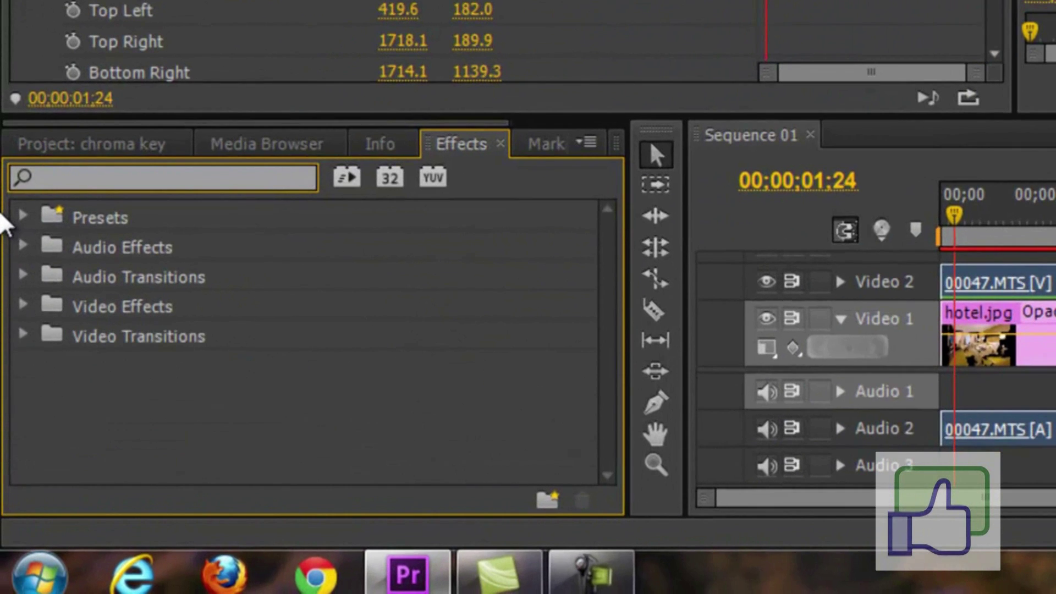
{"action": "type", "text": "ultr"}
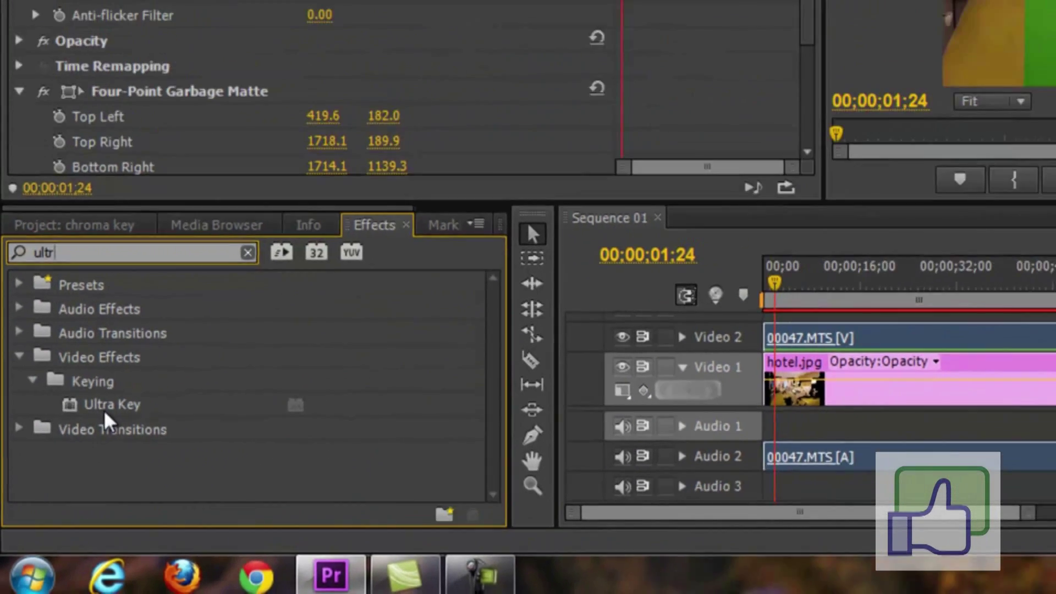
{"action": "left_click_drag", "start_coordinate": [137, 379], "coordinate": [488, 352]}
{"action": "left_click_drag", "start_coordinate": [304, 436], "coordinate": [632, 392]}
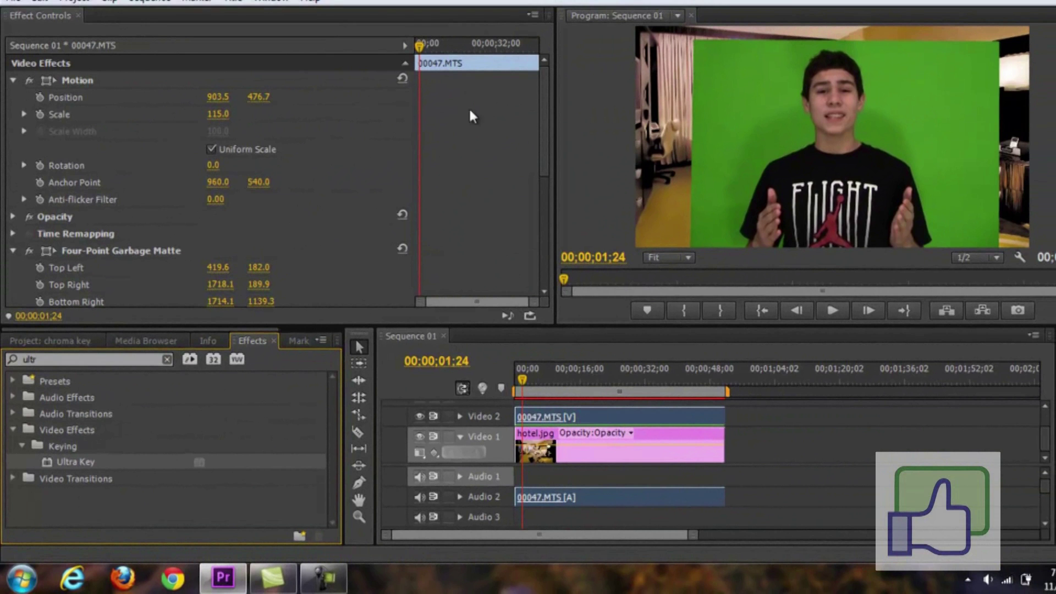
{"action": "left_click_drag", "start_coordinate": [544, 133], "coordinate": [655, 331]}
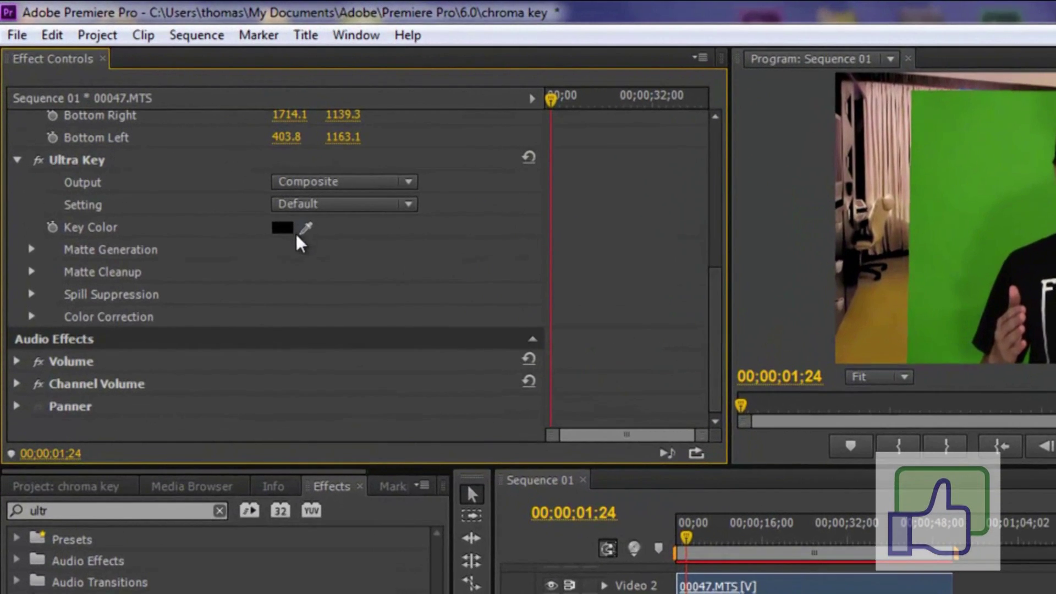
Sample the green backdrop as the Ultra Key key colour with the eyedropper.
{"action": "left_click_drag", "start_coordinate": [306, 227], "coordinate": [998, 171]}
{"action": "left_click_drag", "start_coordinate": [672, 168], "coordinate": [705, 205]}
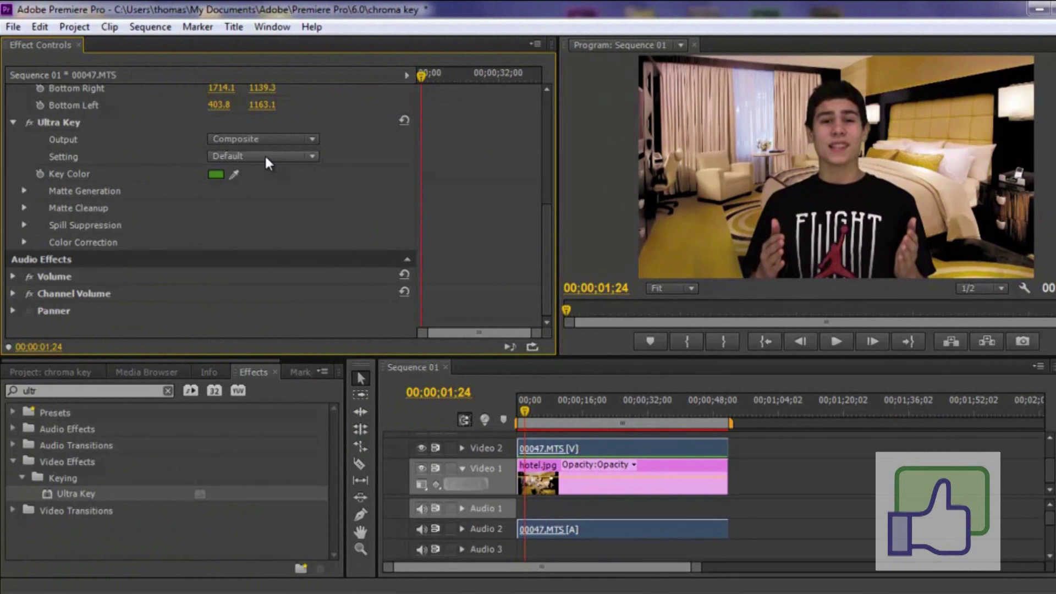
{"action": "left_click", "coordinate": [258, 141]}
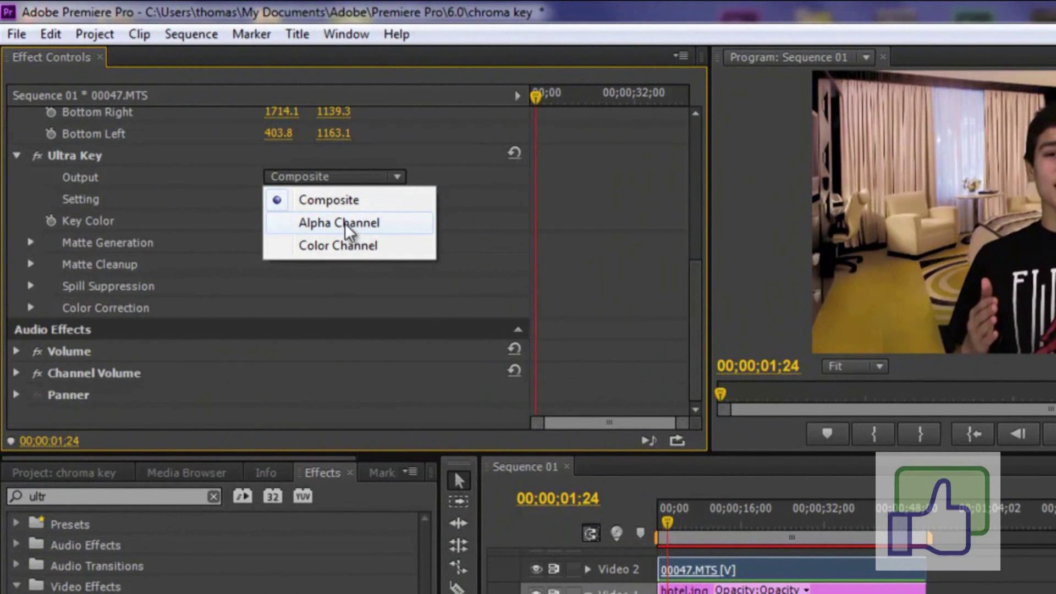
Switch the Ultra Key output to Alpha Channel.
{"action": "left_click", "coordinate": [345, 222]}
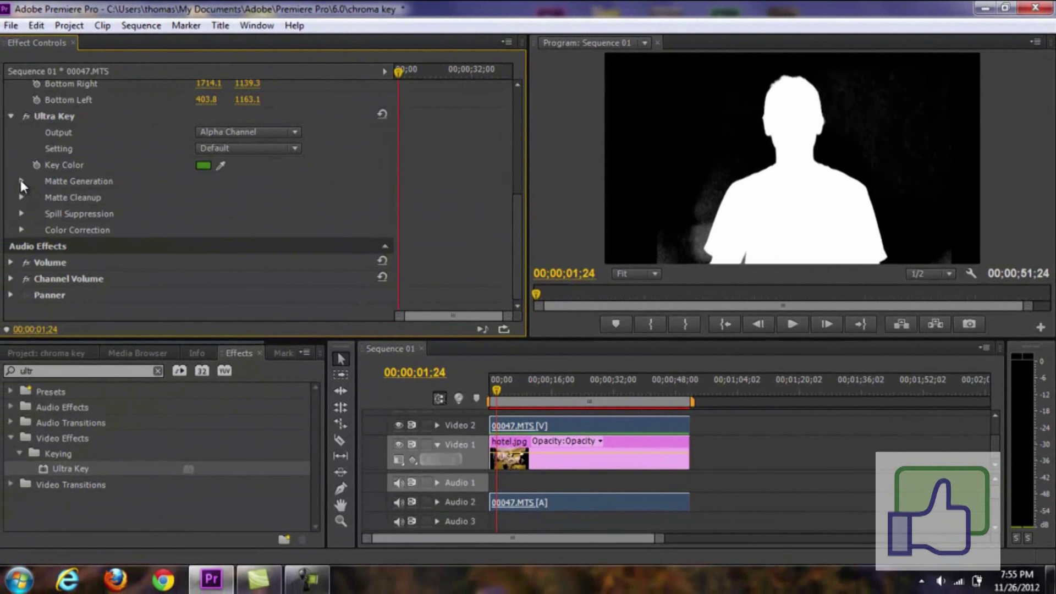
Expand Ultra Key's Matte Generation and scrub Highlight to 7.3 and Shadow to 49.0.
{"action": "left_click", "coordinate": [21, 181]}
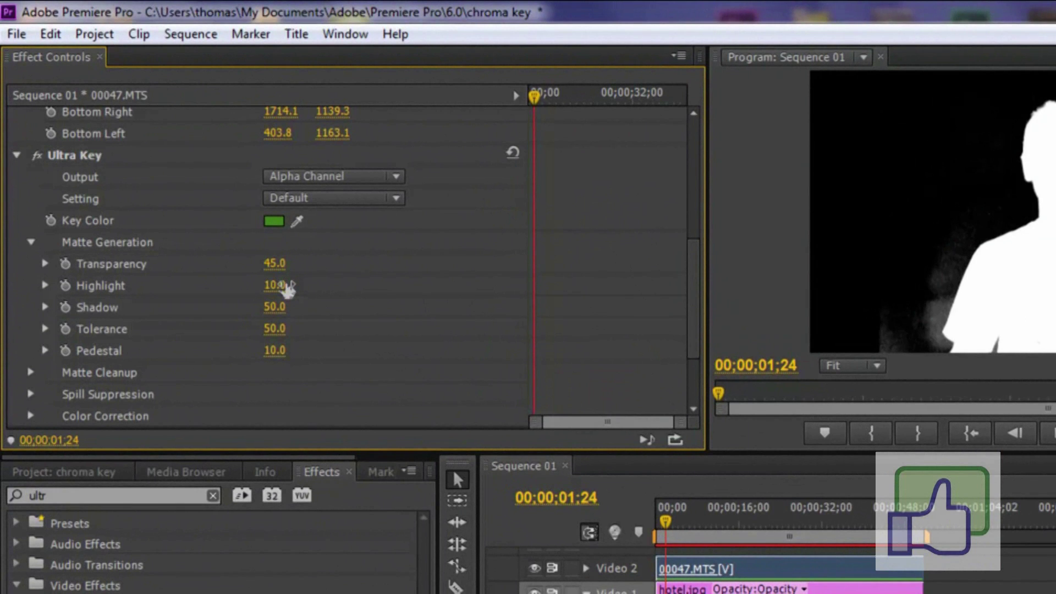
{"action": "left_click_drag", "start_coordinate": [286, 287], "coordinate": [248, 349]}
{"action": "left_click_drag", "start_coordinate": [280, 316], "coordinate": [630, 332]}
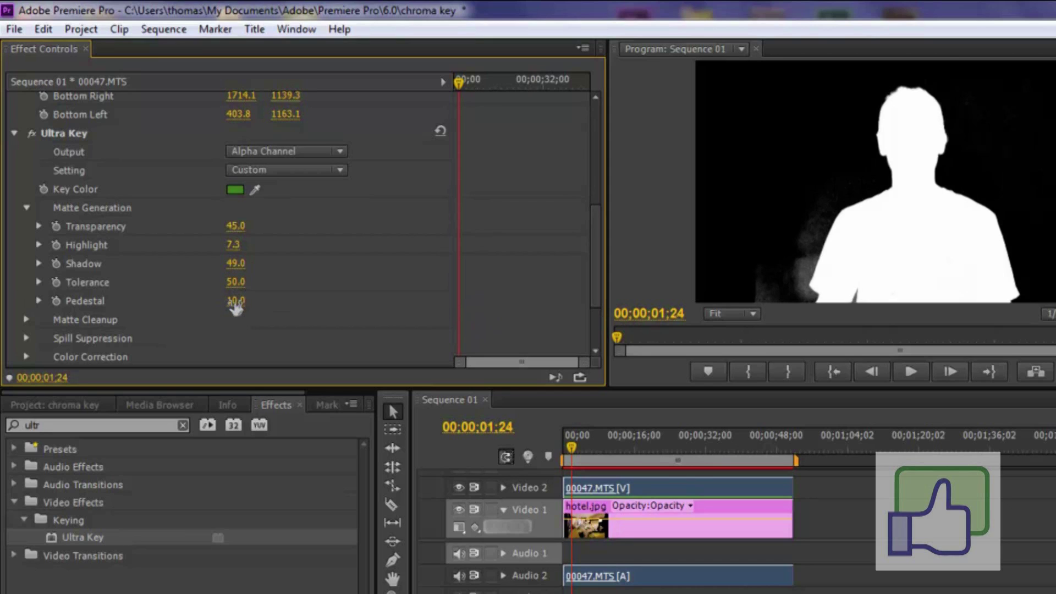
Scrub Ultra Key's Pedestal up to 77.8, clearing the grey noise from the black matte.
{"action": "left_click_drag", "start_coordinate": [238, 308], "coordinate": [535, 333]}
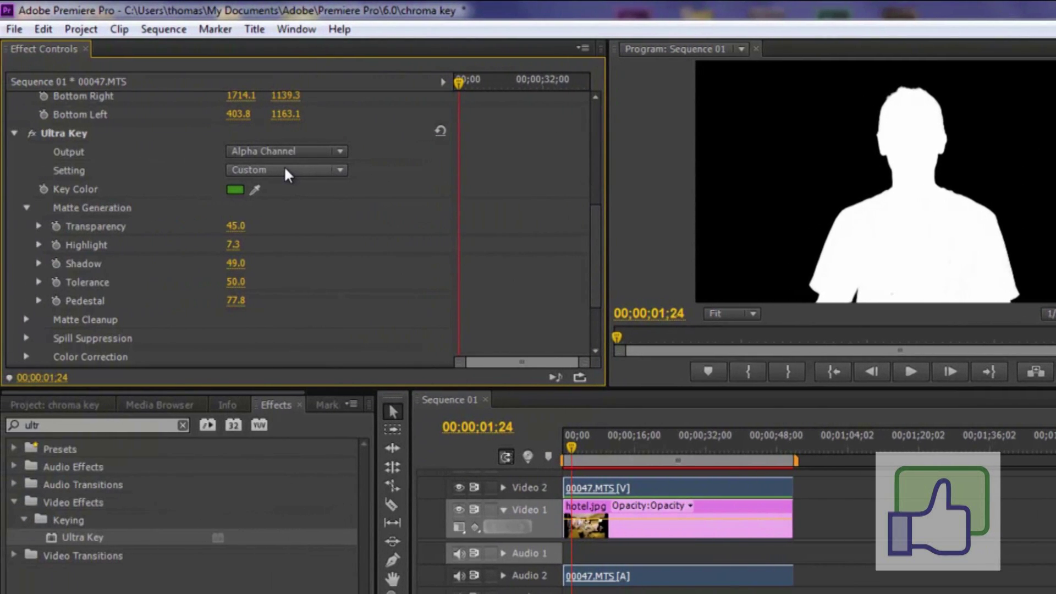
{"action": "left_click", "coordinate": [98, 190]}
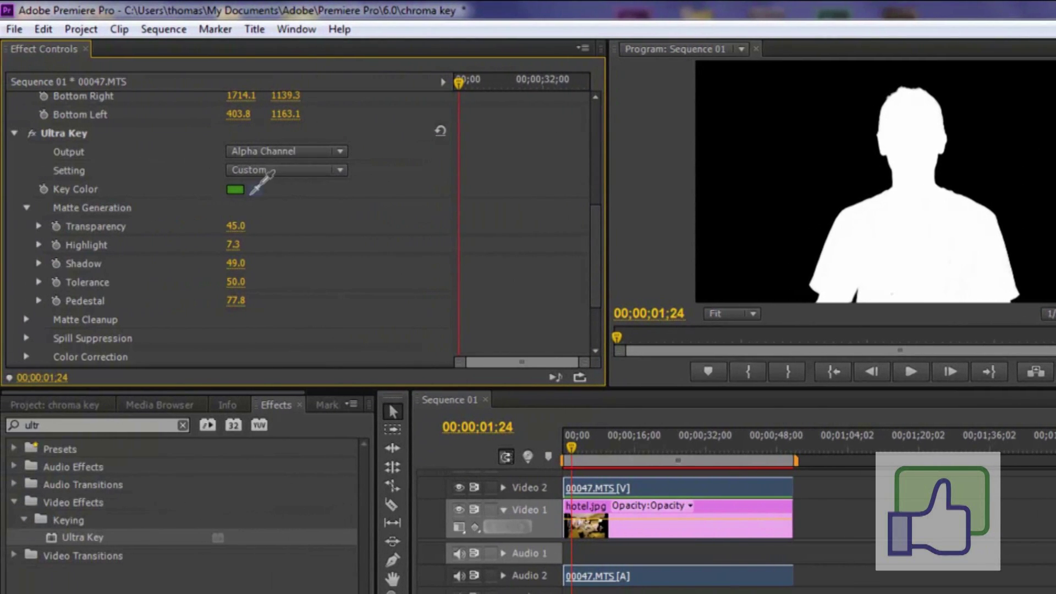
Expand Ultra Key's Matte Cleanup group and test how Choke tightens the matte edges.
{"action": "left_click", "coordinate": [26, 320]}
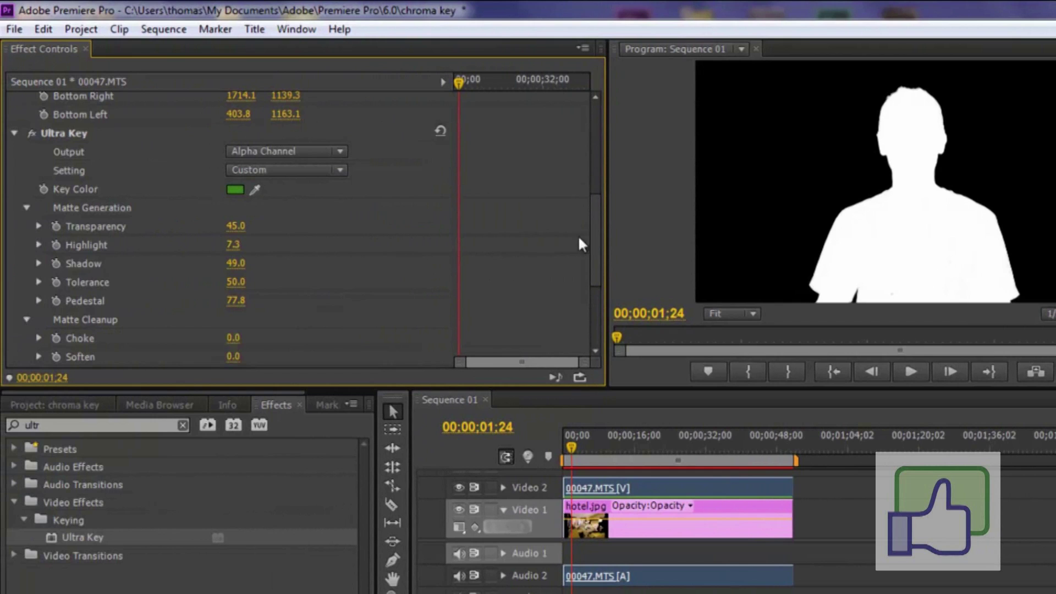
{"action": "left_click_drag", "start_coordinate": [596, 236], "coordinate": [596, 271]}
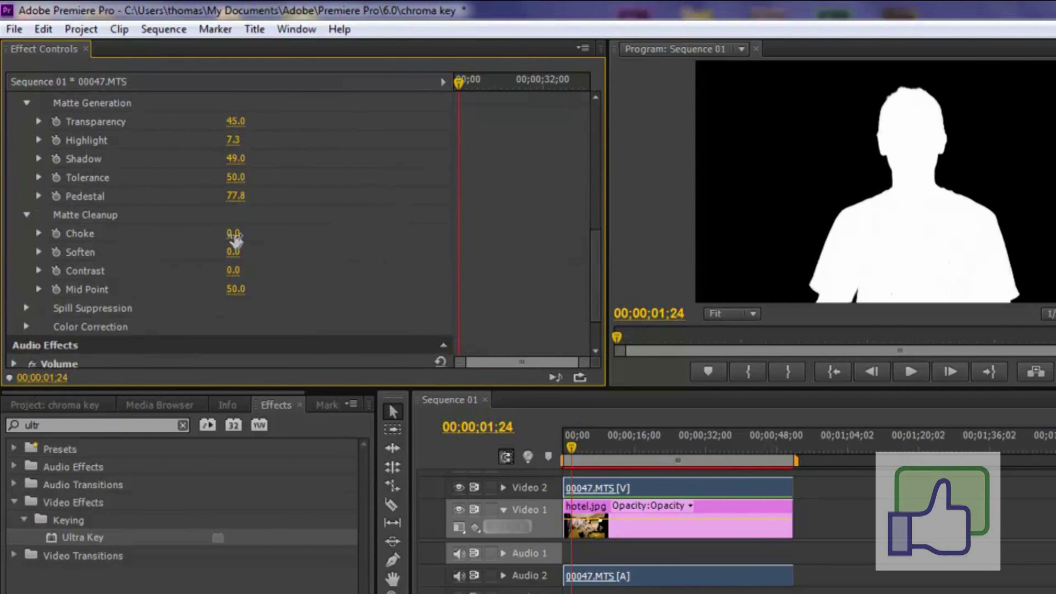
{"action": "left_click_drag", "start_coordinate": [234, 237], "coordinate": [279, 239]}
{"action": "left_click_drag", "start_coordinate": [601, 253], "coordinate": [595, 209]}
Switch Ultra Key's Output to Composite to show the presenter over the hotel room.
{"action": "left_click", "coordinate": [292, 175]}
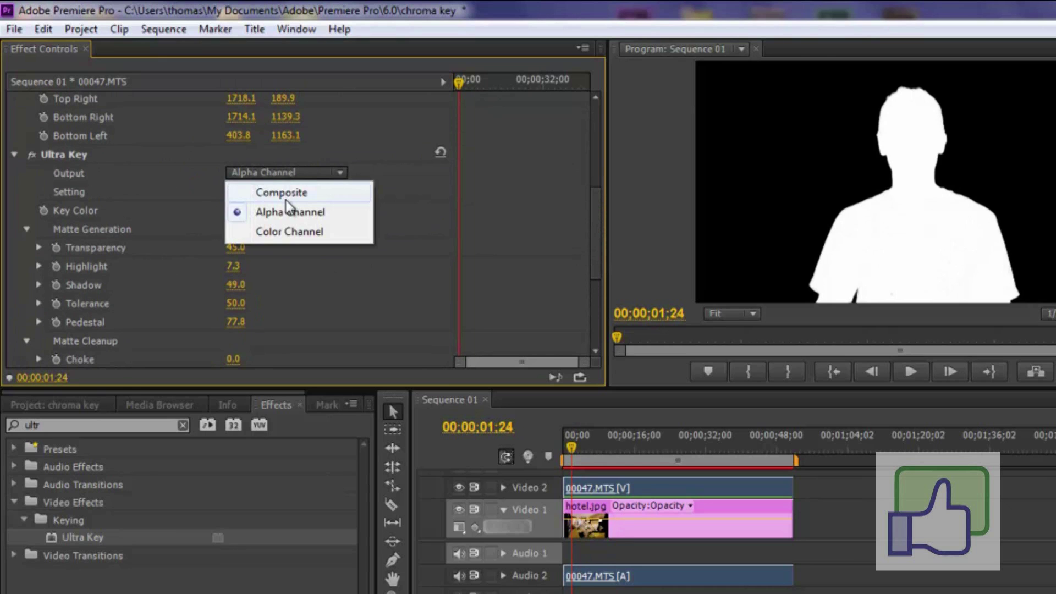
{"action": "left_click", "coordinate": [284, 198]}
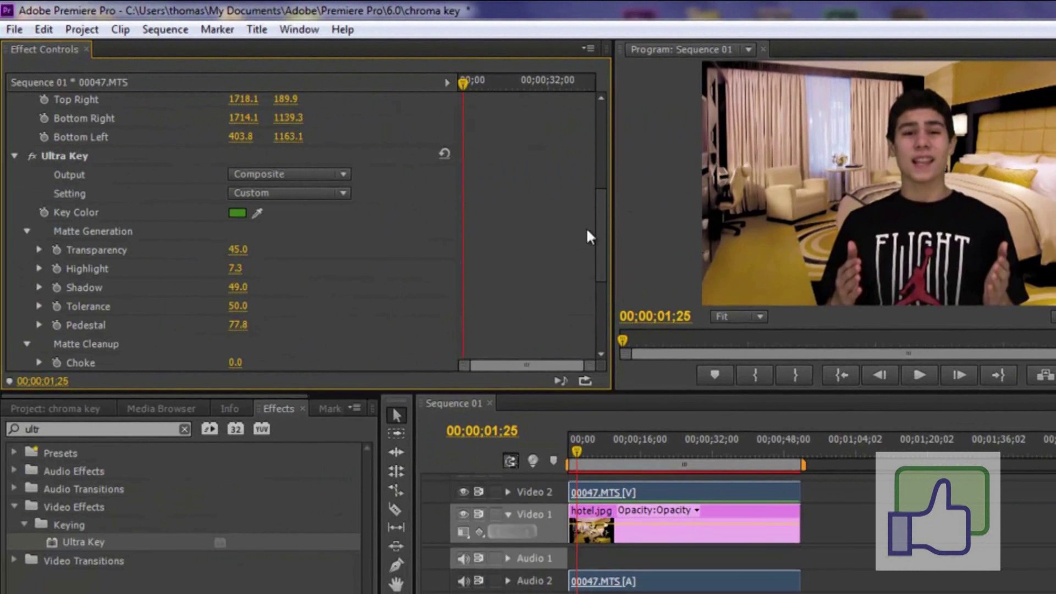
{"action": "left_click_drag", "start_coordinate": [601, 231], "coordinate": [602, 288]}
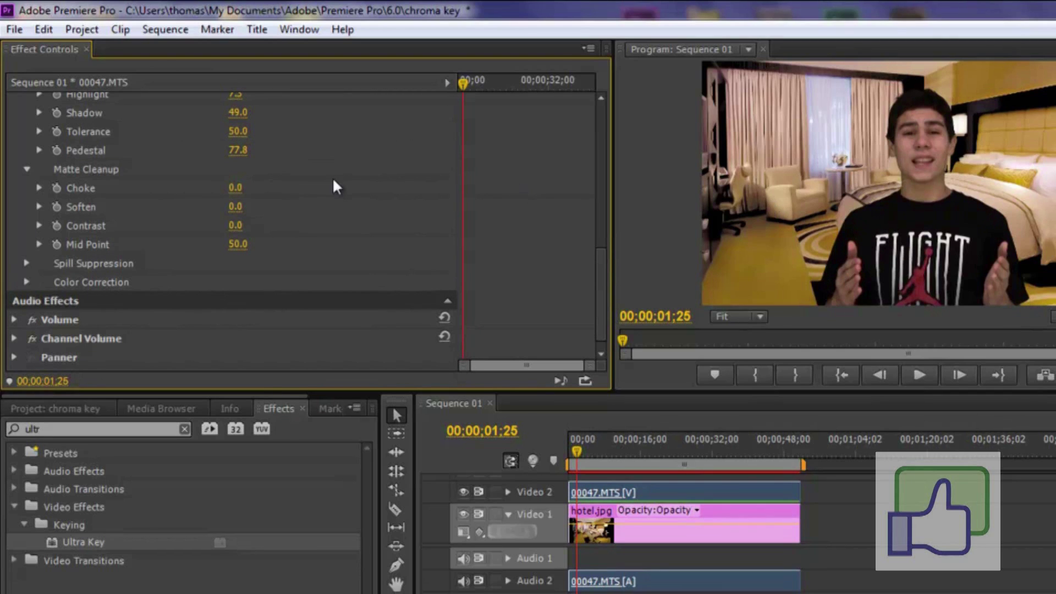
Scrub Matte Cleanup Choke to 10.0 to tighten the keyed edges.
{"action": "left_click", "coordinate": [239, 189]}
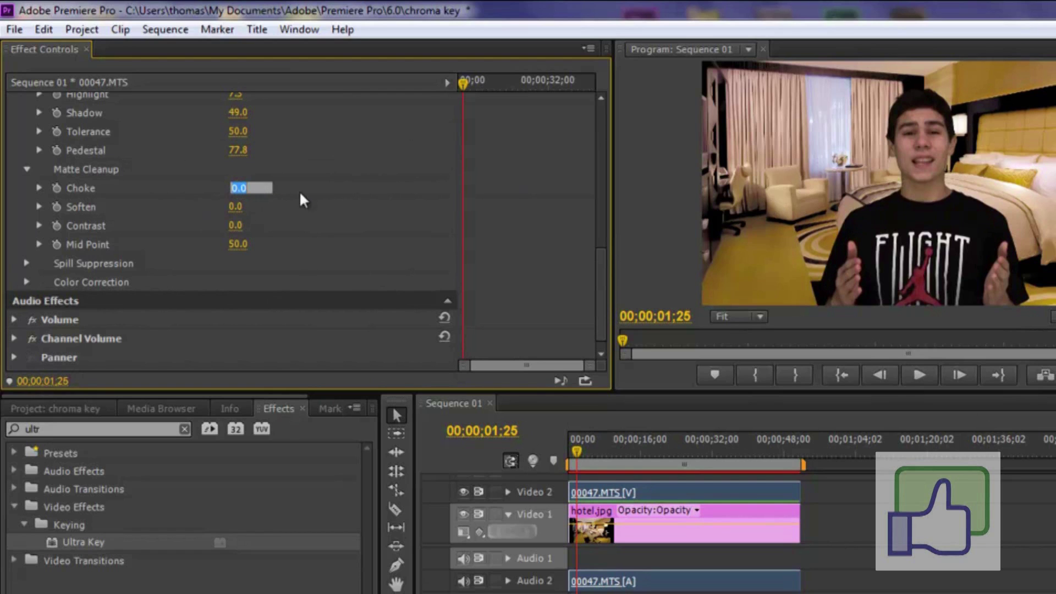
{"action": "left_click_drag", "start_coordinate": [261, 190], "coordinate": [319, 193]}
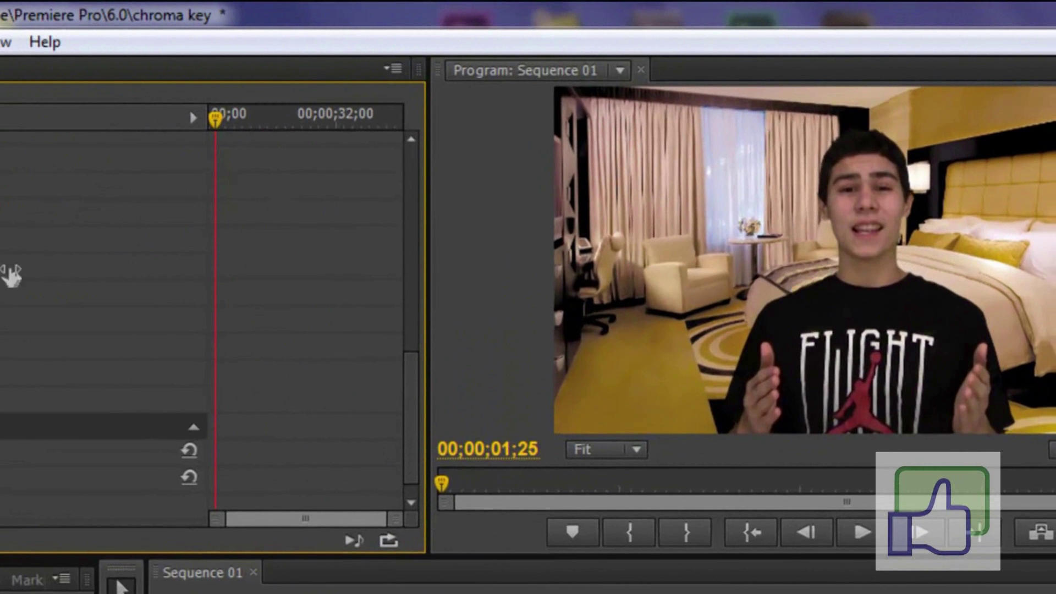
{"action": "mouse_move", "coordinate": [11, 275]}
{"action": "left_mouse_down"}
{"action": "mouse_move", "coordinate": [0, 273]}
{"action": "mouse_move", "coordinate": [113, 266]}
{"action": "mouse_move", "coordinate": [0, 268]}
{"action": "mouse_move", "coordinate": [153, 273]}
{"action": "mouse_move", "coordinate": [9, 263]}
{"action": "mouse_move", "coordinate": [22, 259]}
{"action": "mouse_move", "coordinate": [0, 276]}
{"action": "mouse_move", "coordinate": [0, 262]}
{"action": "left_mouse_up"}
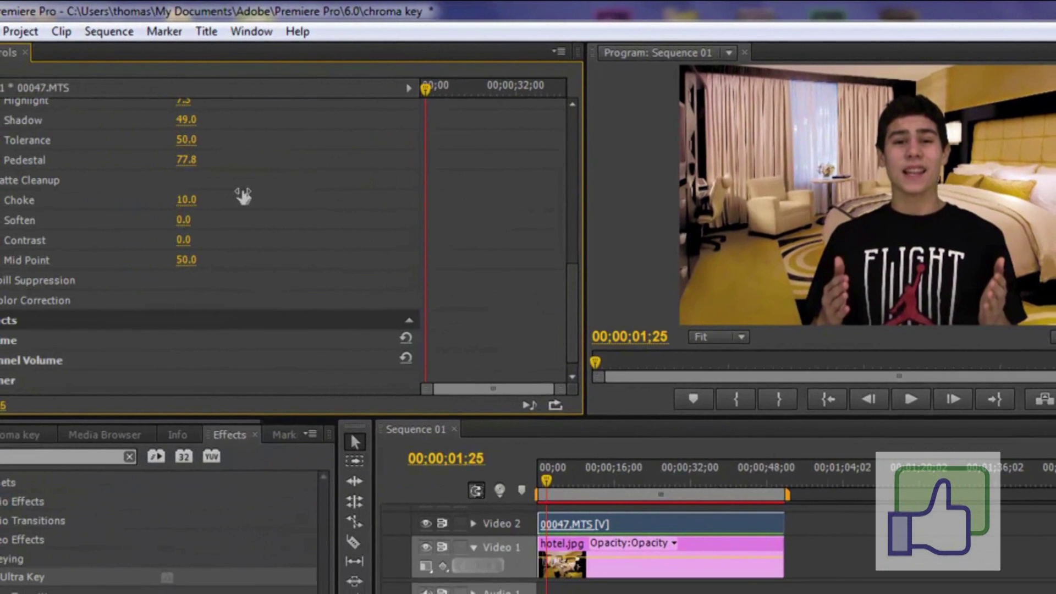
Set Matte Cleanup Soften to 10 to smooth the keyed edges.
{"action": "left_click", "coordinate": [210, 224]}
{"action": "left_click", "coordinate": [239, 220]}
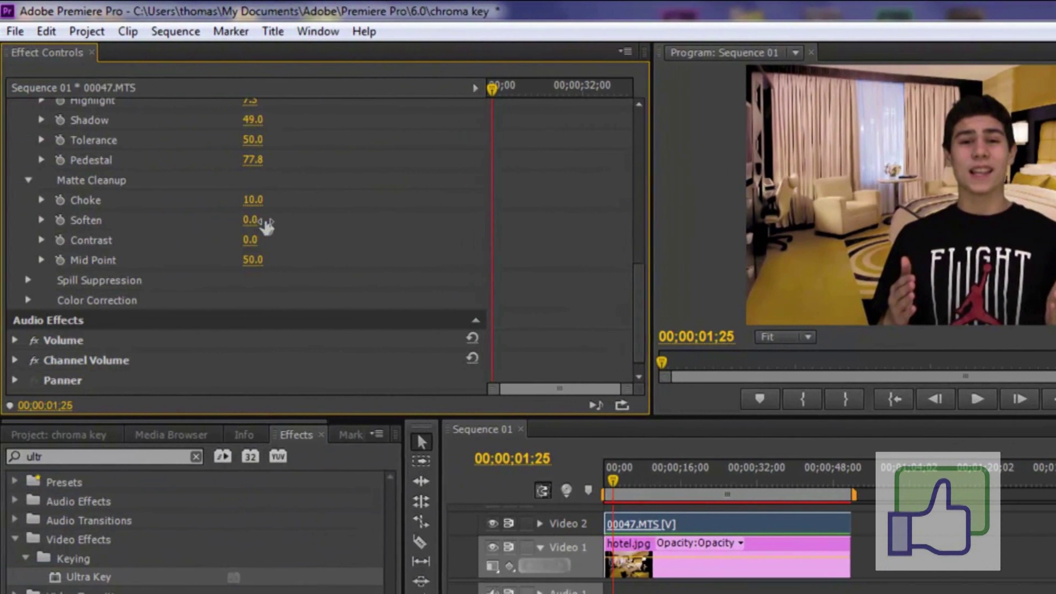
{"action": "left_click", "coordinate": [268, 223]}
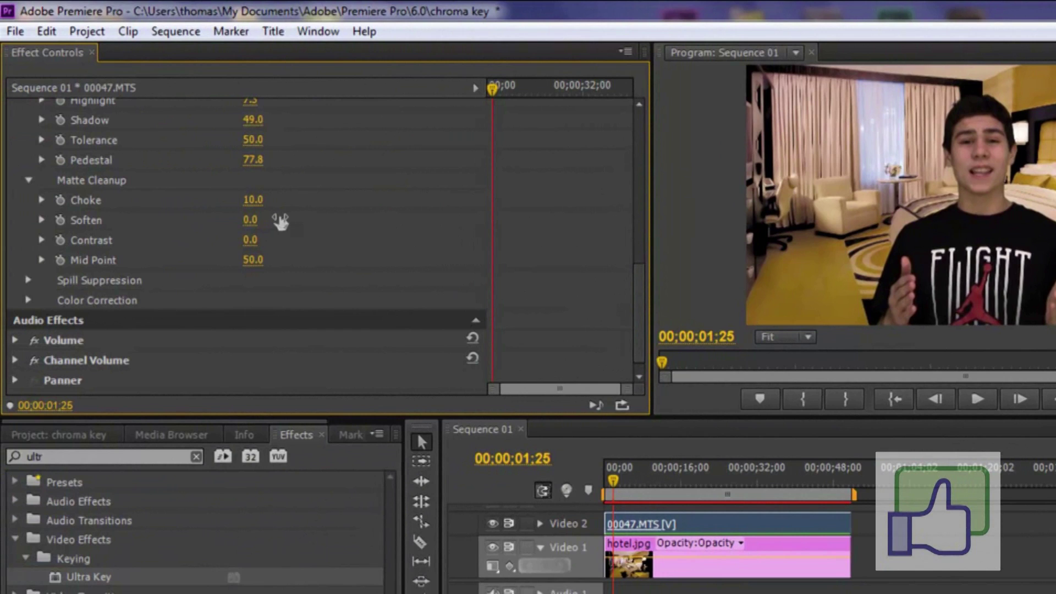
{"action": "left_click", "coordinate": [258, 218]}
{"action": "type", "text": "10"}
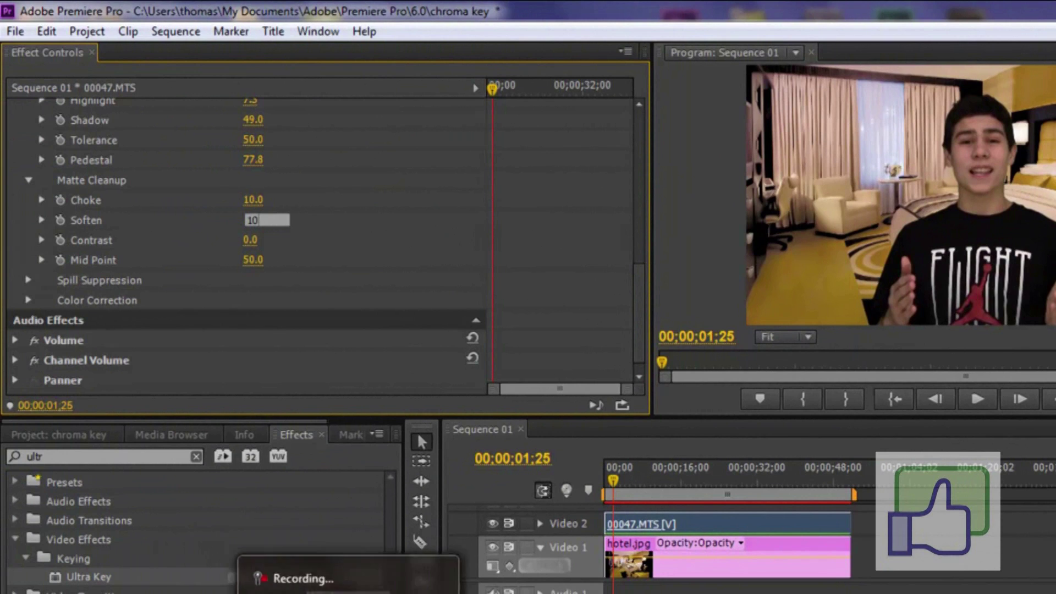
{"action": "key", "text": "Return"}
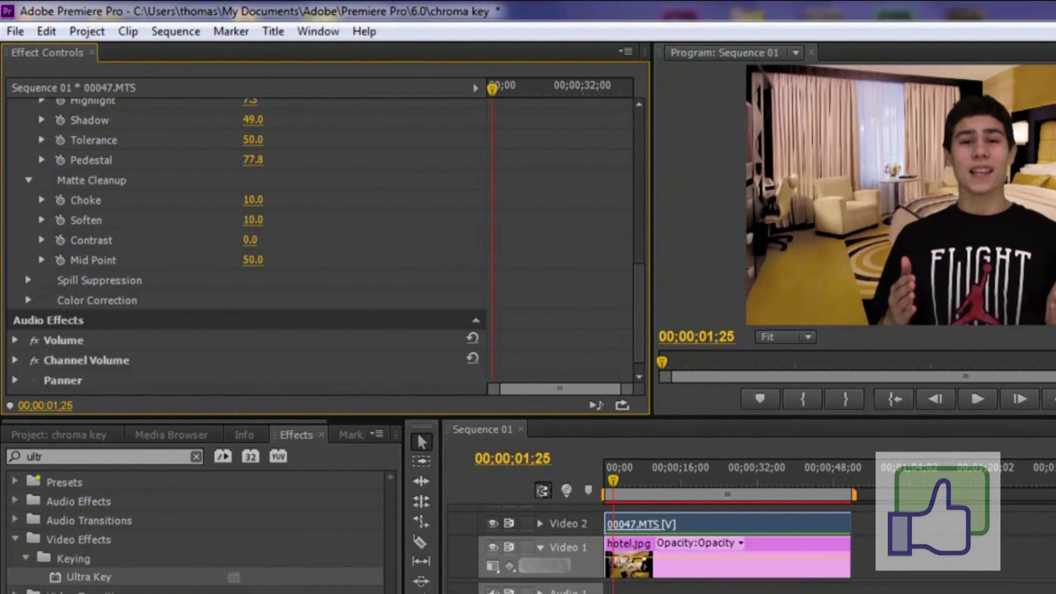
Expand Spill Suppression and Color Correction, then set Luminance 113.0 and Saturation 116.0.
{"action": "scroll", "coordinate": [636, 272], "scroll_direction": "down", "scroll_amount": 1}
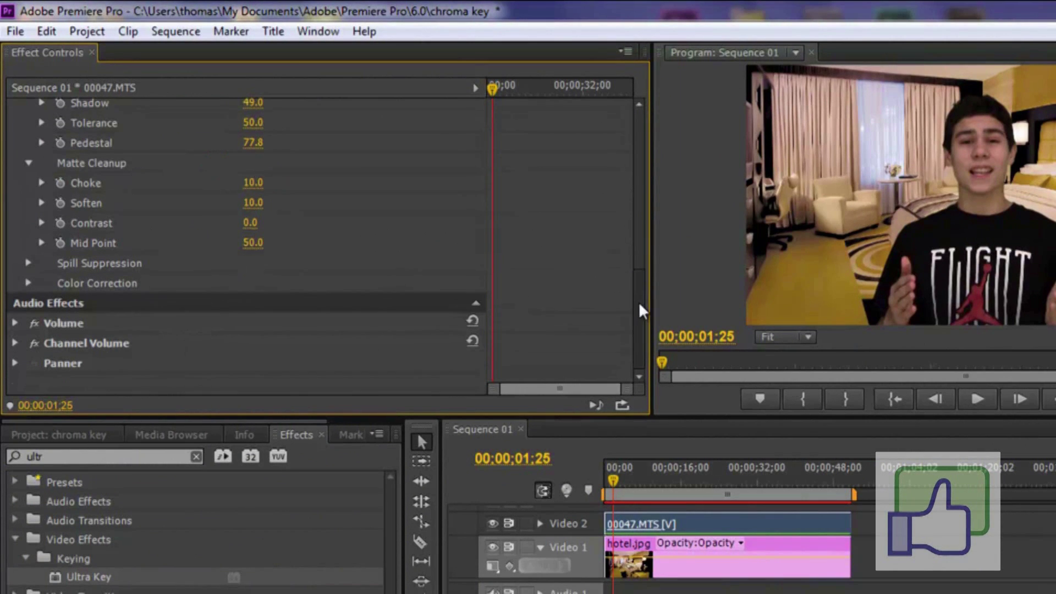
{"action": "left_click", "coordinate": [29, 262]}
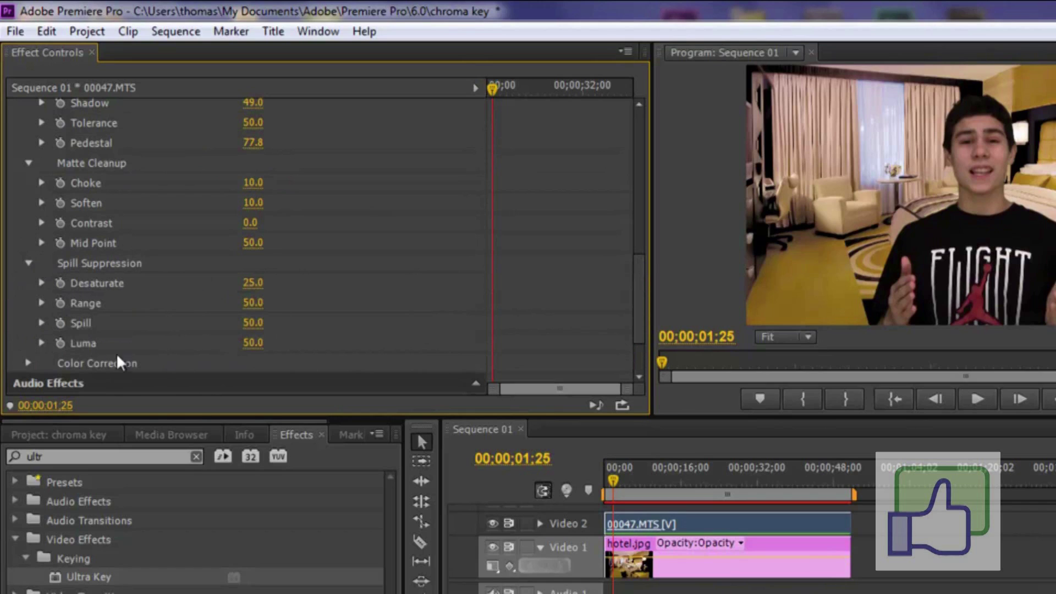
{"action": "left_click", "coordinate": [27, 363]}
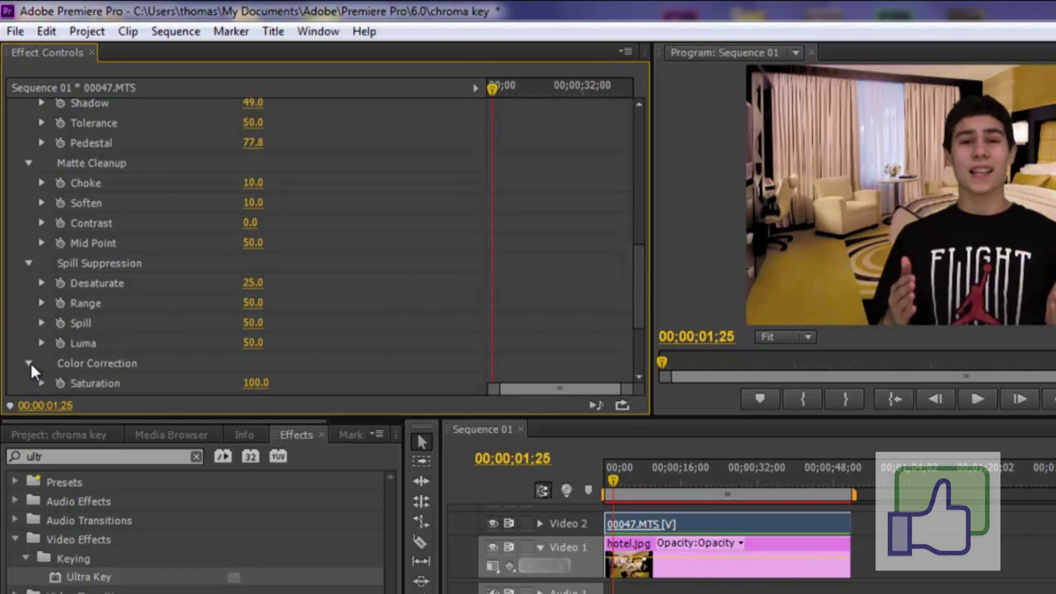
{"action": "left_click_drag", "start_coordinate": [638, 285], "coordinate": [639, 330]}
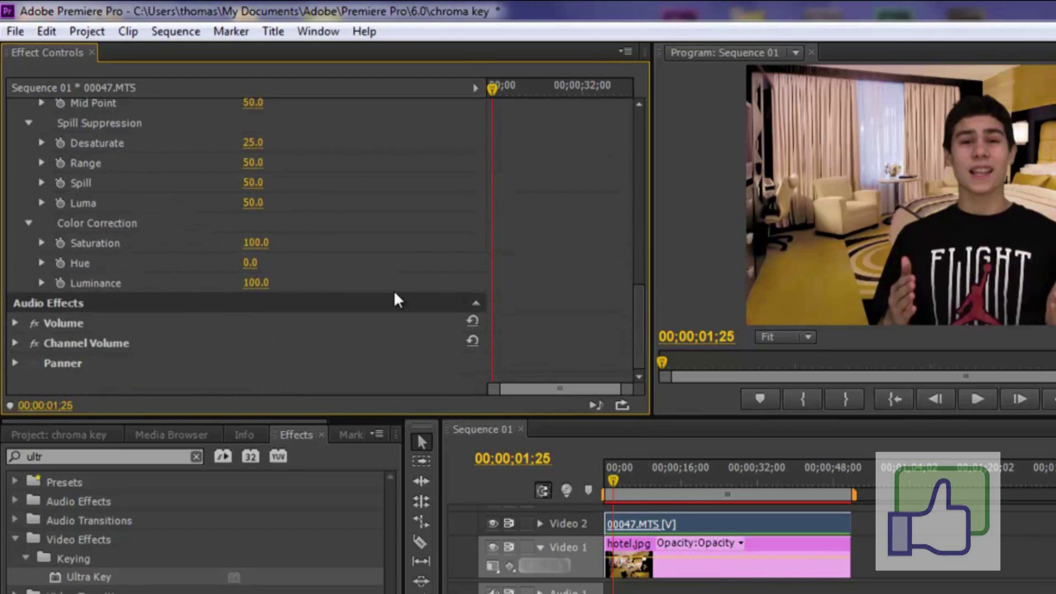
{"action": "left_click_drag", "start_coordinate": [255, 290], "coordinate": [432, 300]}
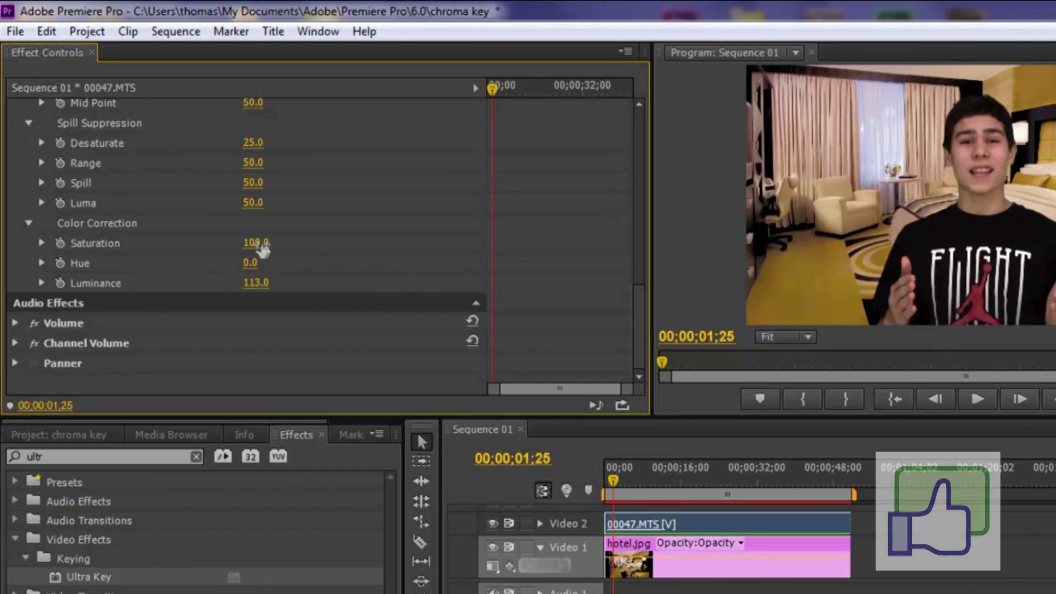
{"action": "mouse_move", "coordinate": [265, 249]}
{"action": "left_mouse_down"}
{"action": "mouse_move", "coordinate": [339, 247]}
{"action": "mouse_move", "coordinate": [272, 243]}
{"action": "mouse_move", "coordinate": [282, 243]}
{"action": "left_mouse_up"}
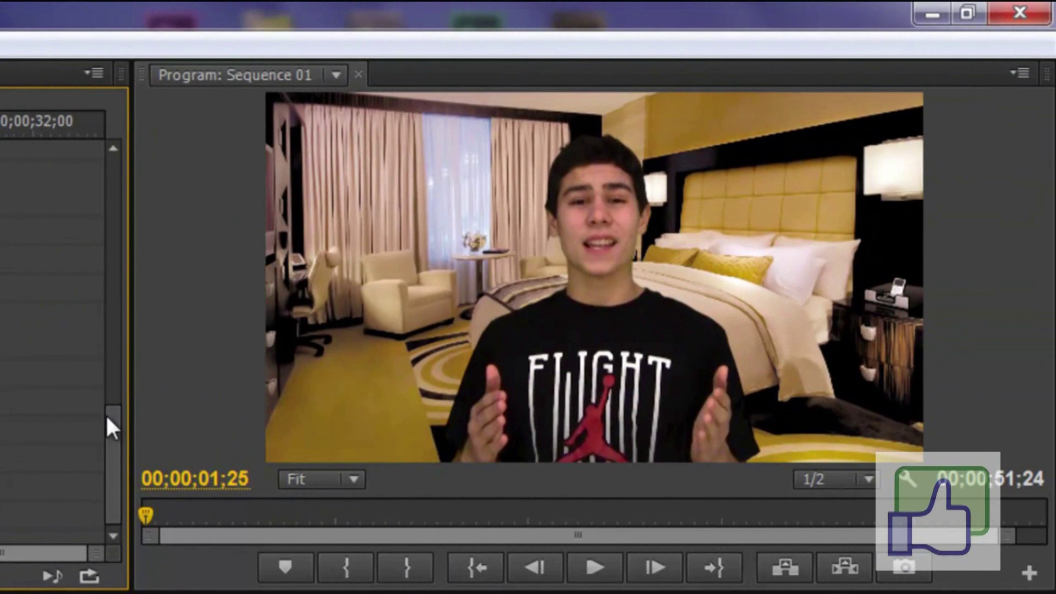
{"action": "left_click_drag", "start_coordinate": [110, 431], "coordinate": [15, 179]}
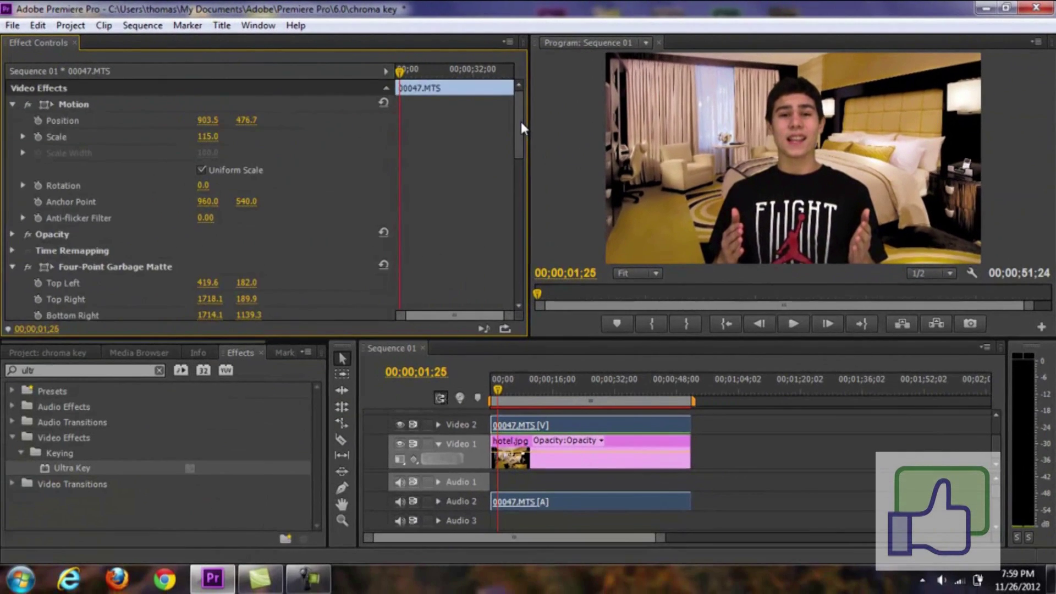
{"action": "left_click_drag", "start_coordinate": [117, 214], "coordinate": [118, 303]}
{"action": "mouse_move", "coordinate": [520, 173]}
{"action": "left_mouse_down"}
{"action": "mouse_move", "coordinate": [514, 104]}
{"action": "mouse_move", "coordinate": [514, 197]}
{"action": "mouse_move", "coordinate": [514, 170]}
{"action": "left_mouse_up"}
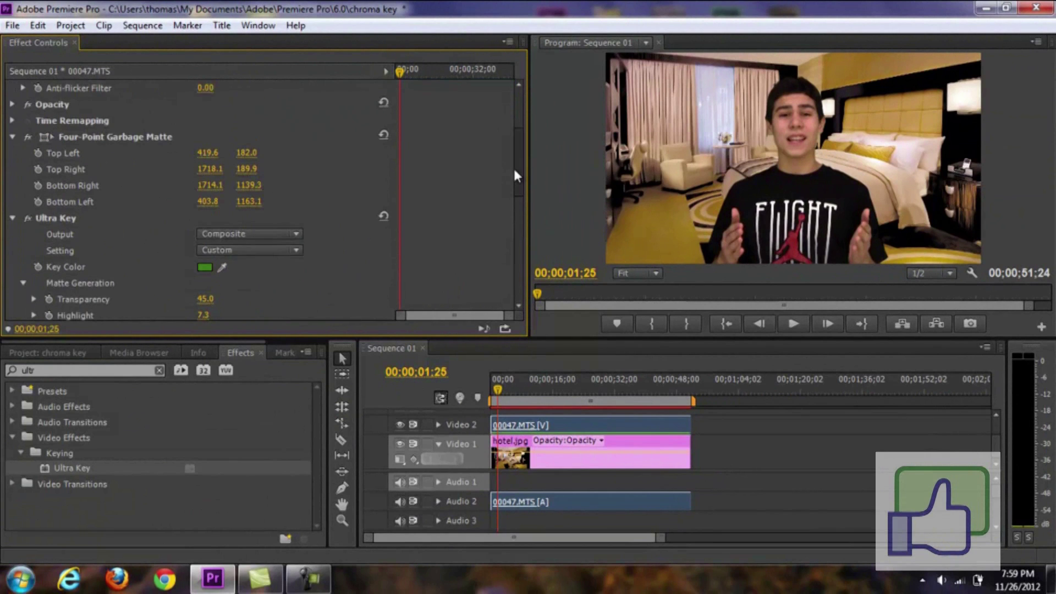
{"action": "left_click", "coordinate": [259, 249]}
{"action": "left_click", "coordinate": [251, 282]}
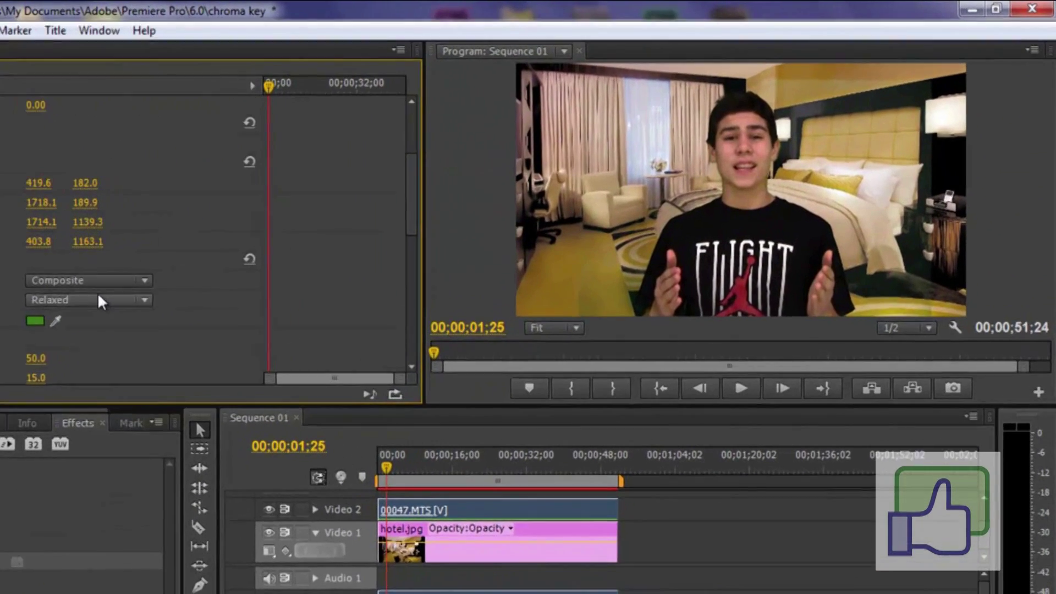
{"action": "left_click", "coordinate": [257, 251]}
{"action": "left_click", "coordinate": [71, 368]}
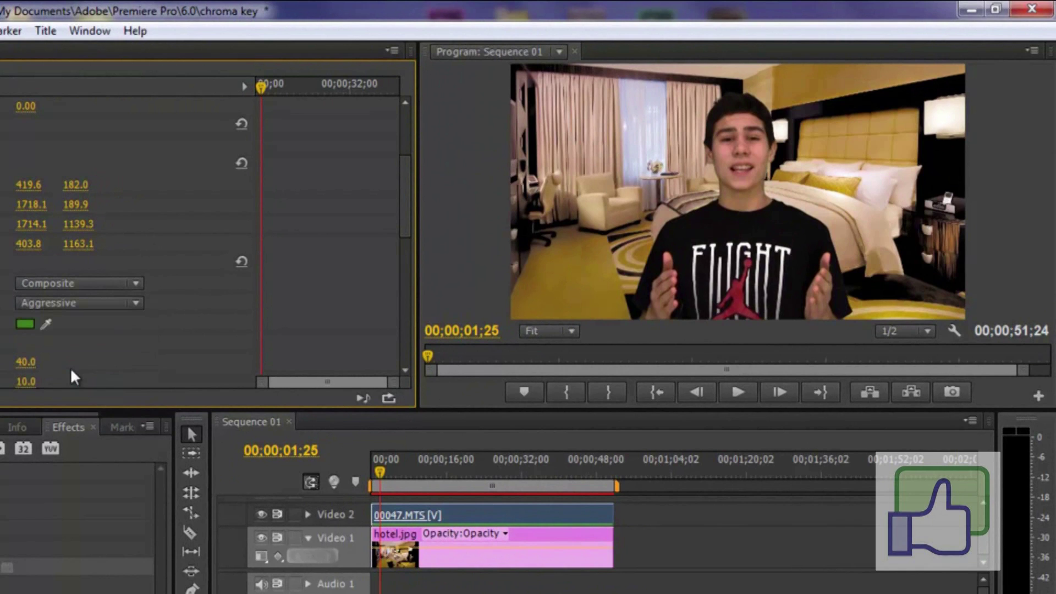
{"action": "left_click", "coordinate": [821, 193]}
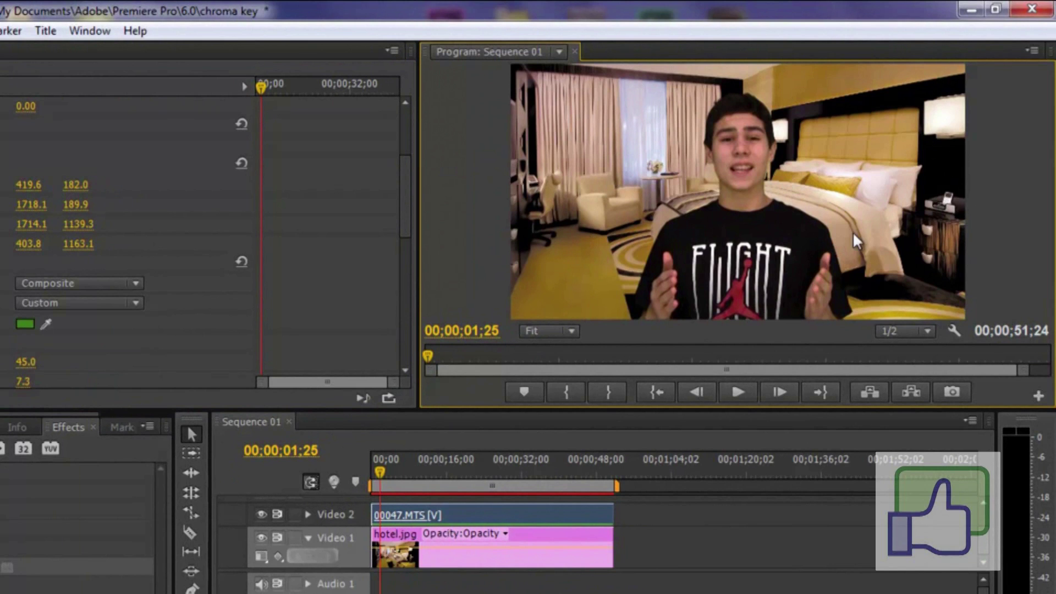
{"action": "left_click", "coordinate": [110, 305]}
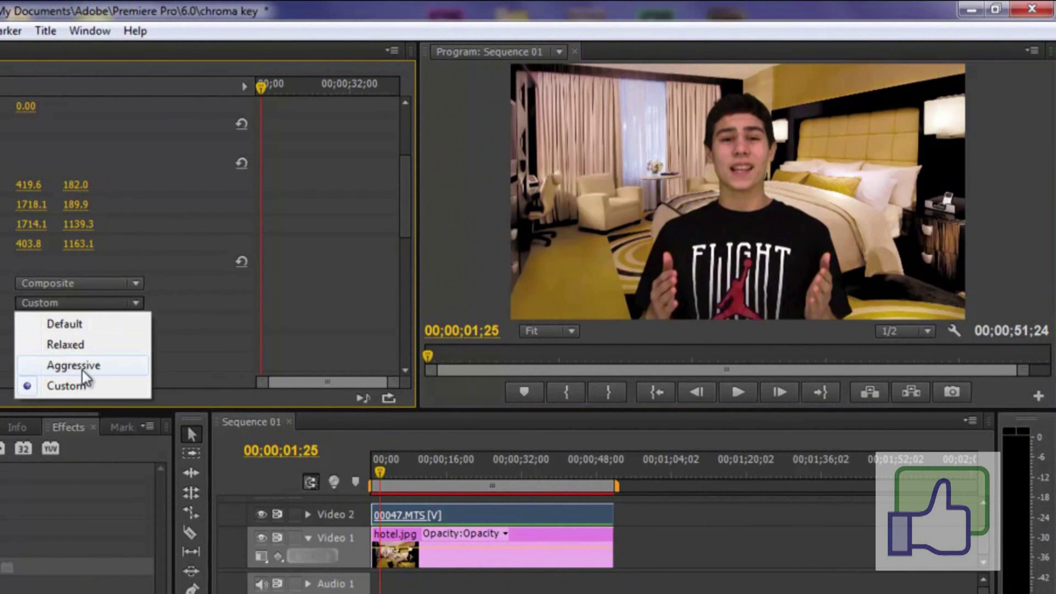
{"action": "left_click", "coordinate": [433, 8]}
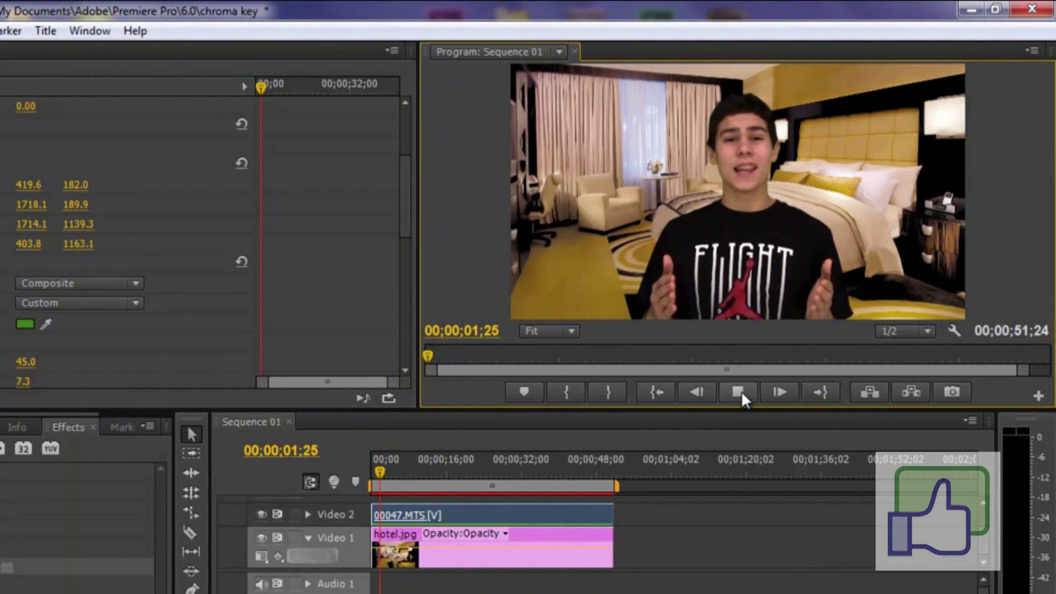
Play Sequence 01 from the Program monitor to review the finished key.
{"action": "left_click", "coordinate": [741, 391]}
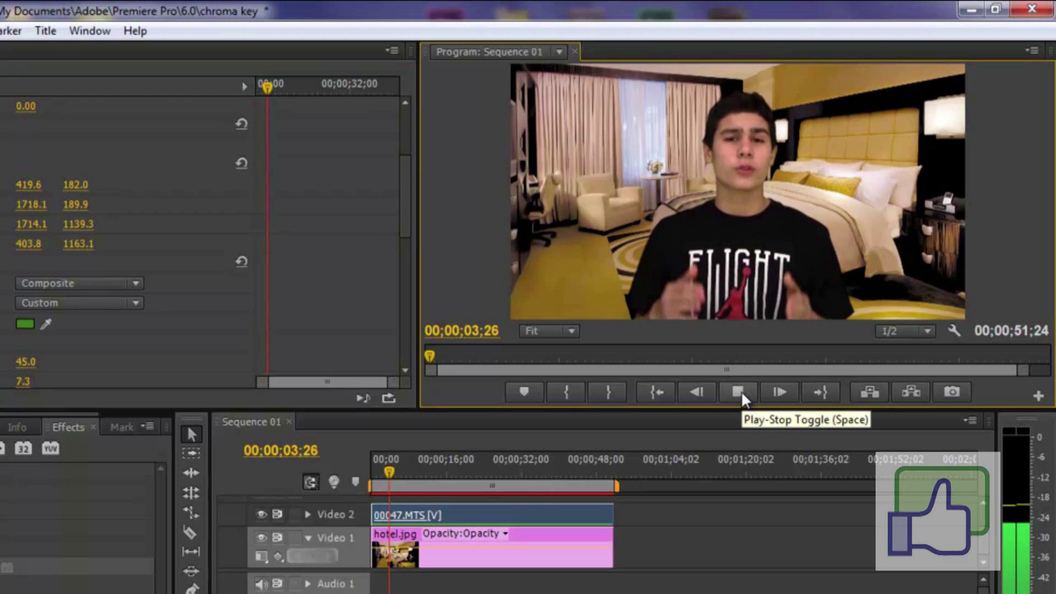